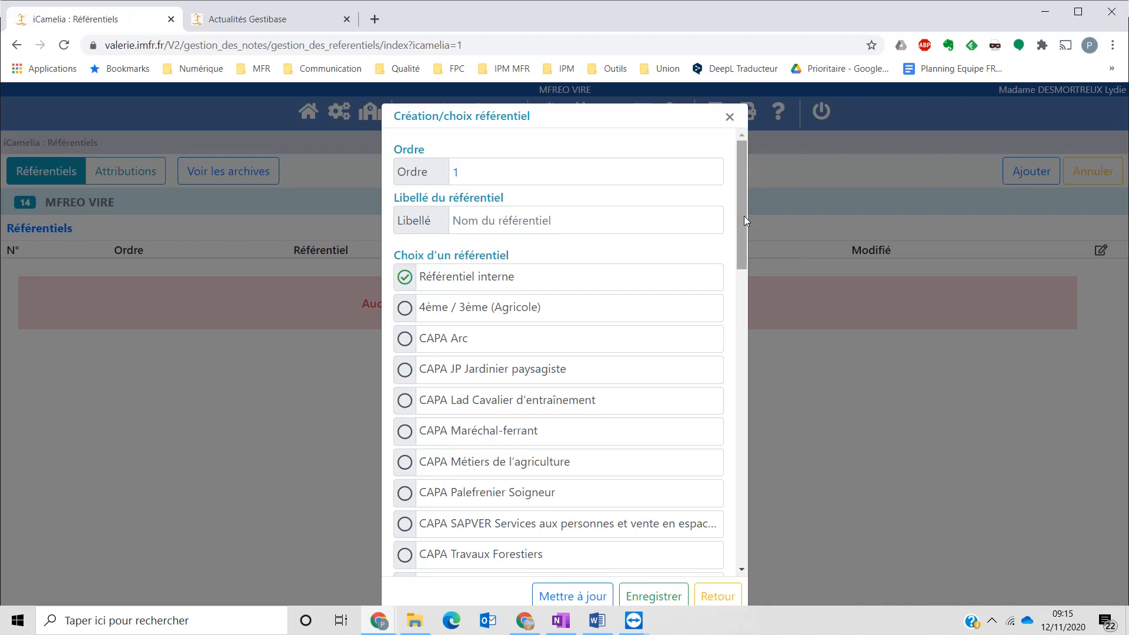
Step: Create a référentiel based on the official 4ème / 3ème (Agricole), label it "4e 3e de l'EA" and save it
{"action": "left_click", "coordinate": [403, 308]}
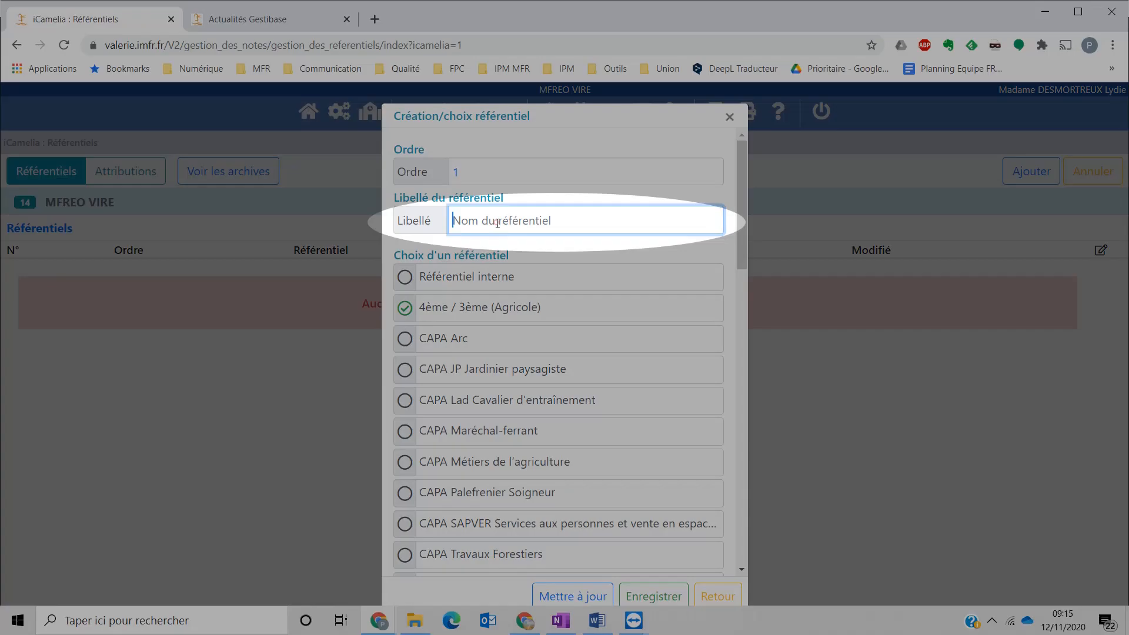
{"action": "left_click", "coordinate": [497, 222]}
{"action": "type", "text": "4e 3e de l'EA"}
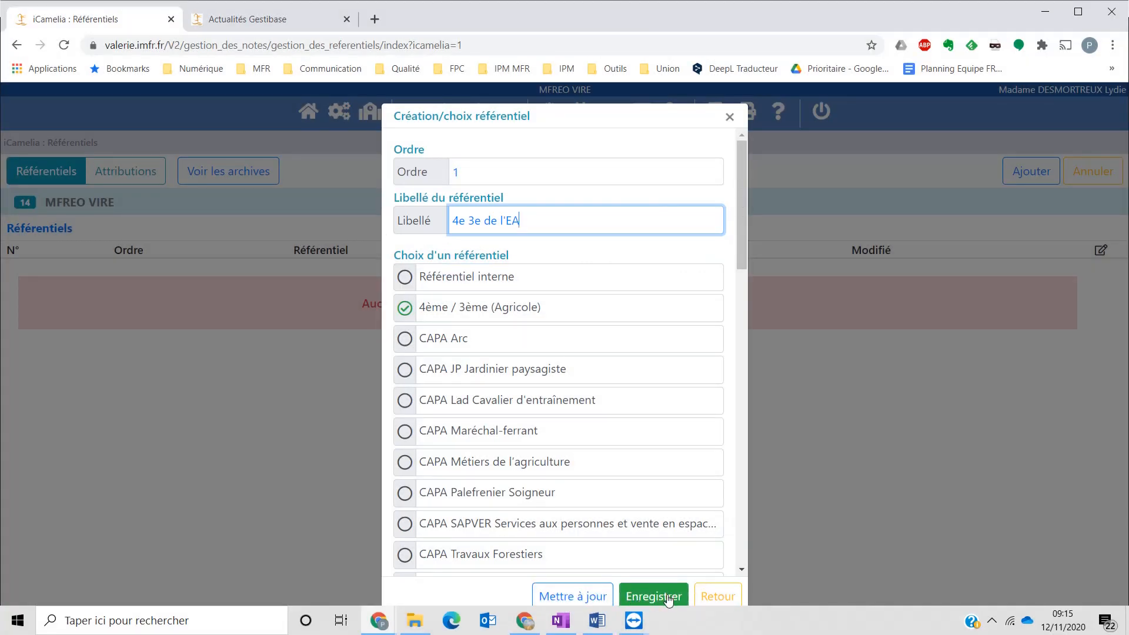
{"action": "left_click", "coordinate": [668, 597]}
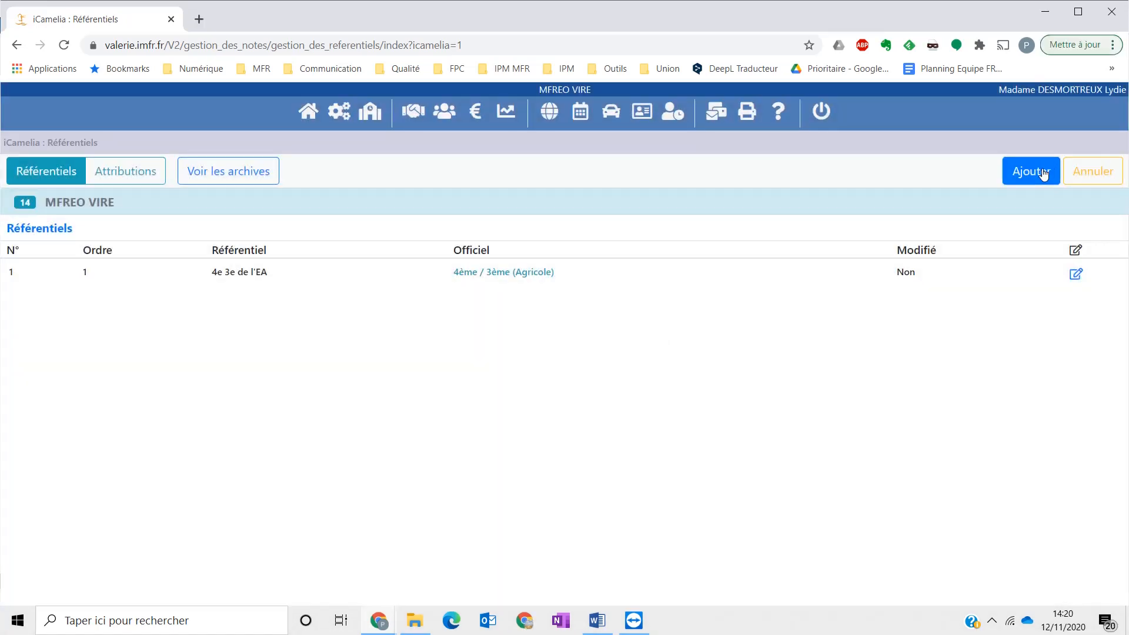
Step: Add an internal référentiel (Référentiel interne) labelled "4e 3e Socle" and save it
{"action": "left_click", "coordinate": [1038, 174]}
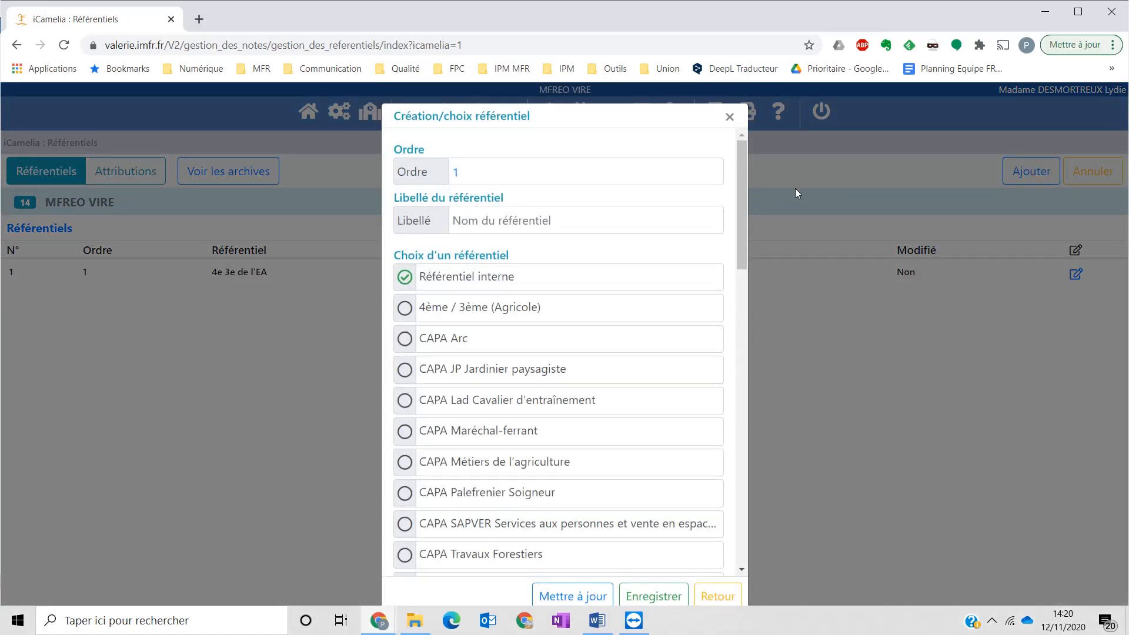
{"action": "left_click", "coordinate": [488, 224]}
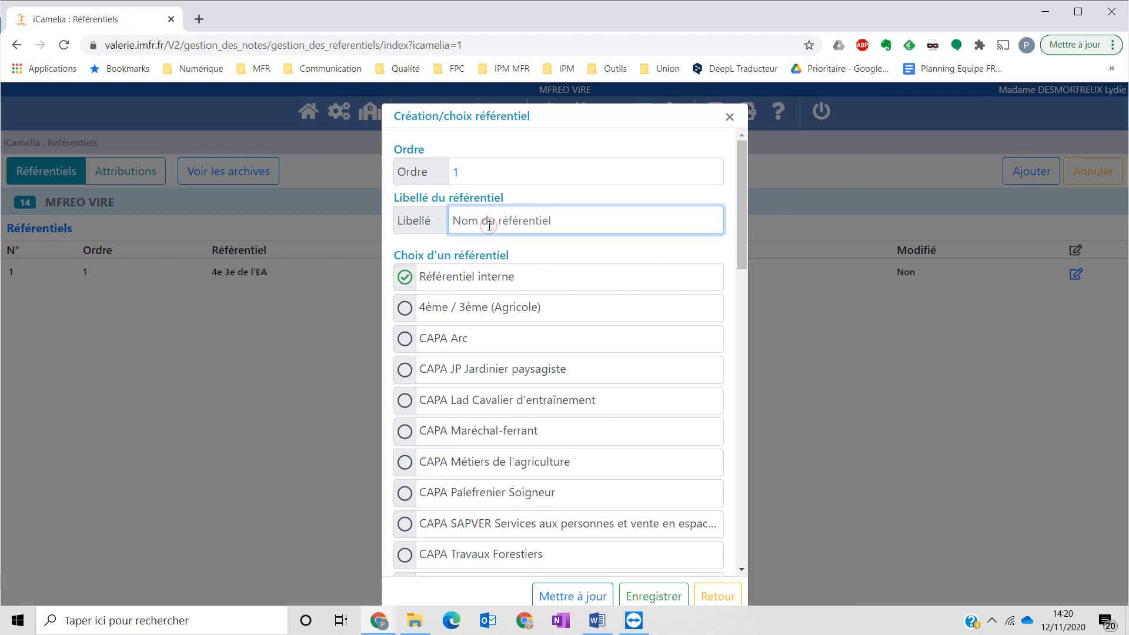
{"action": "type", "text": "4e 3e"}
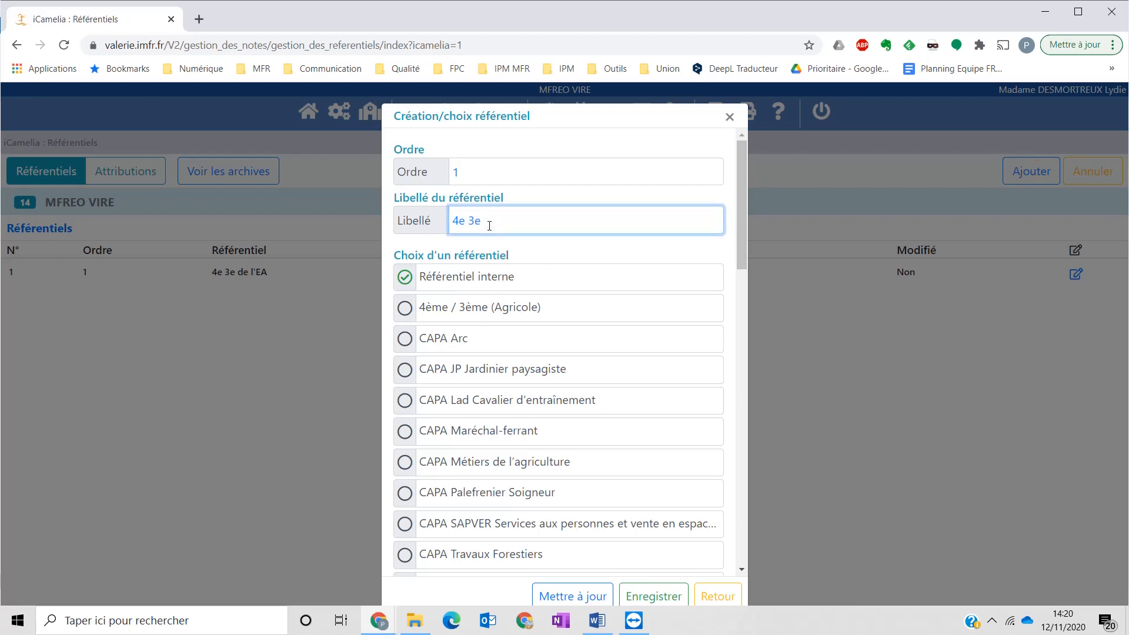
{"action": "type", "text": " Socle"}
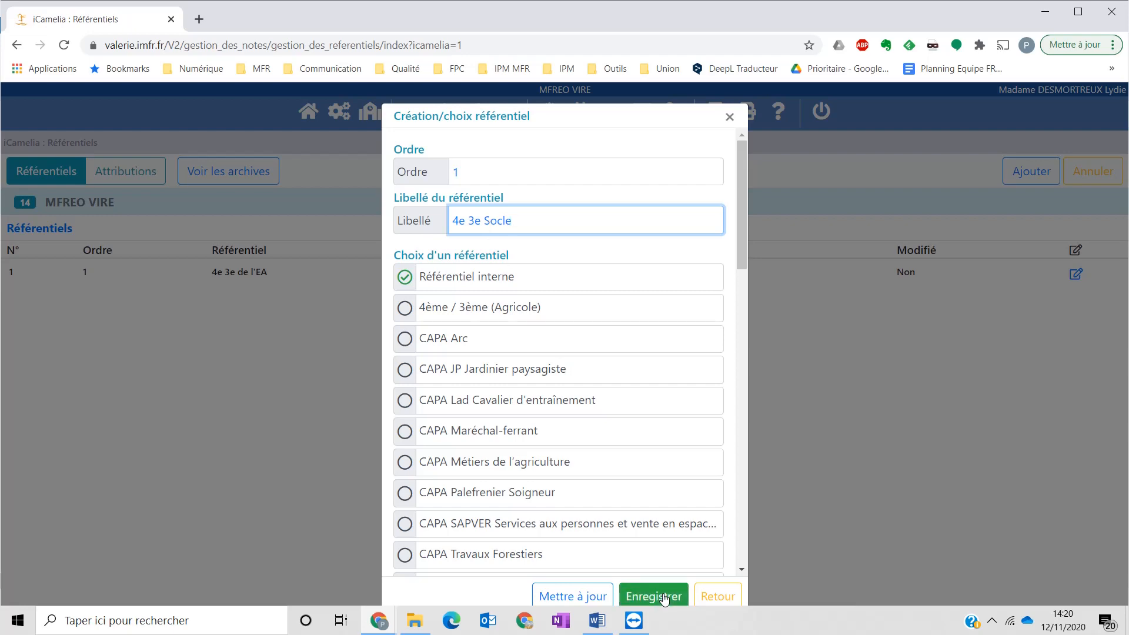
{"action": "left_click", "coordinate": [664, 599]}
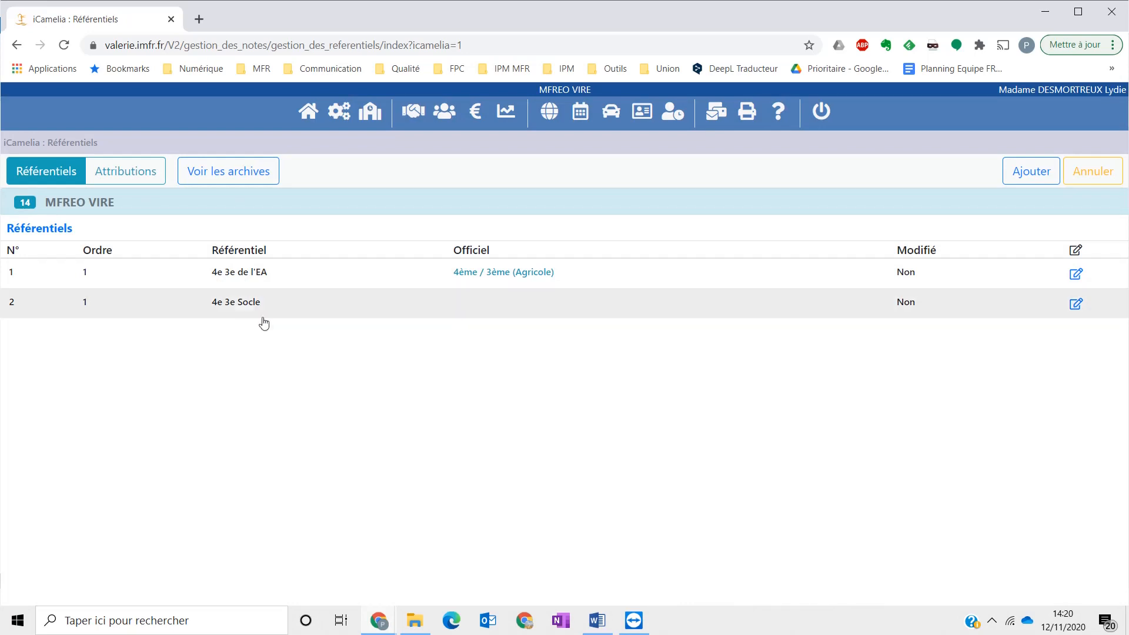
Step: Open the 4e 3e Socle référentiel and add a first blank subject row to it
{"action": "left_click", "coordinate": [241, 302]}
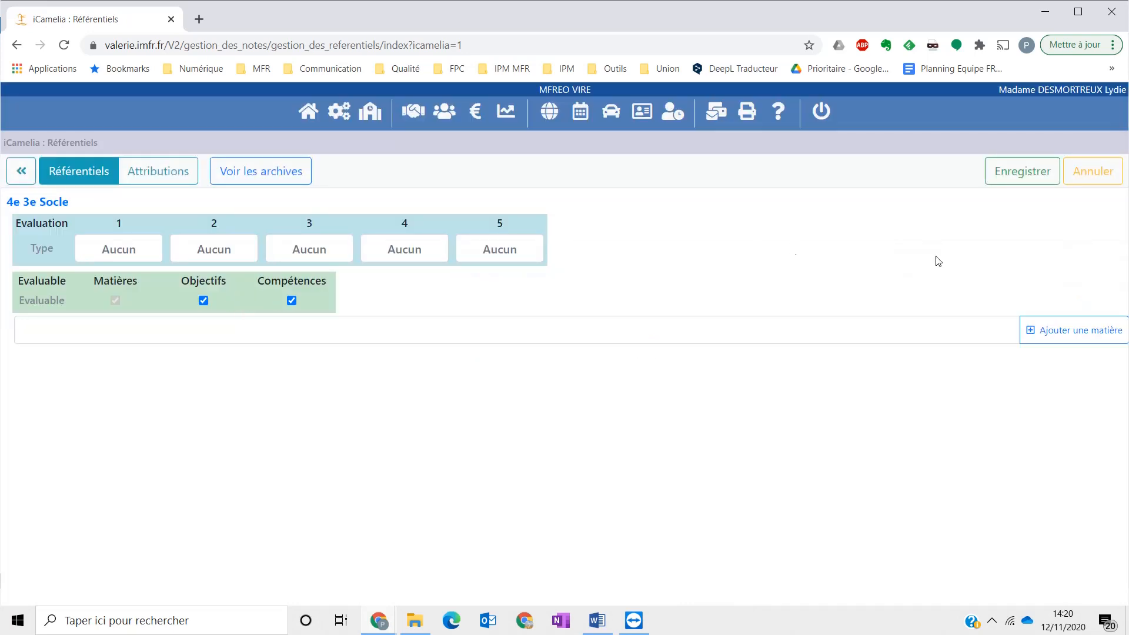
{"action": "left_click", "coordinate": [1065, 335]}
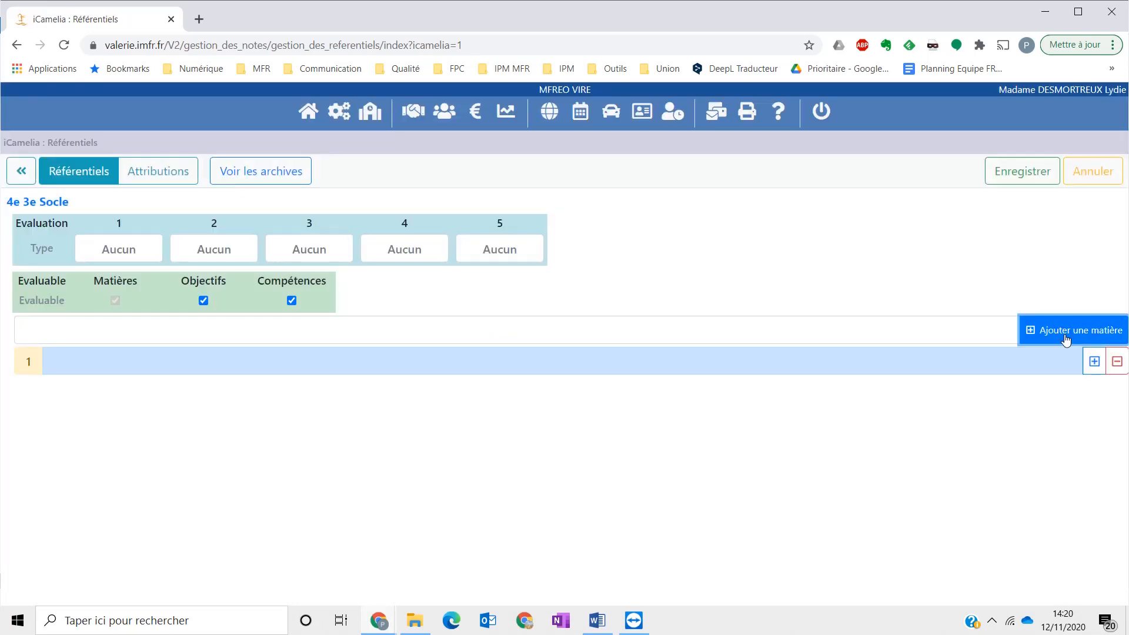
{"action": "left_click", "coordinate": [965, 361]}
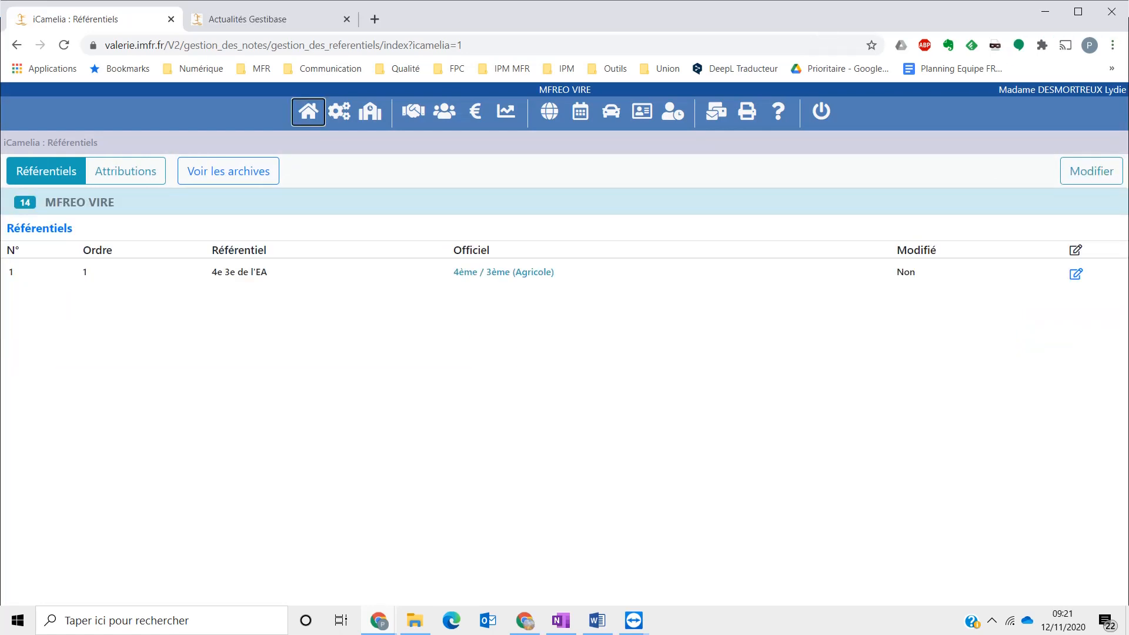
Step: In the 4e 3e de l'EA référentiel, set evaluation types 1 to 4 to TS, Sat, Frag and Ins, and save
{"action": "left_click", "coordinate": [257, 274]}
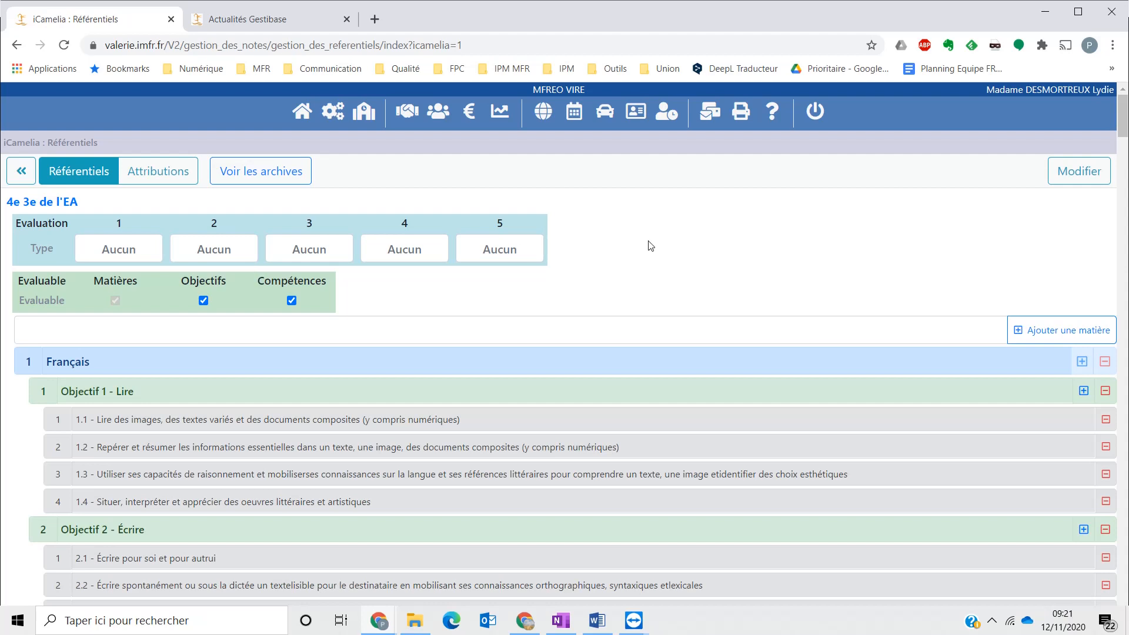
{"action": "left_click", "coordinate": [1081, 172]}
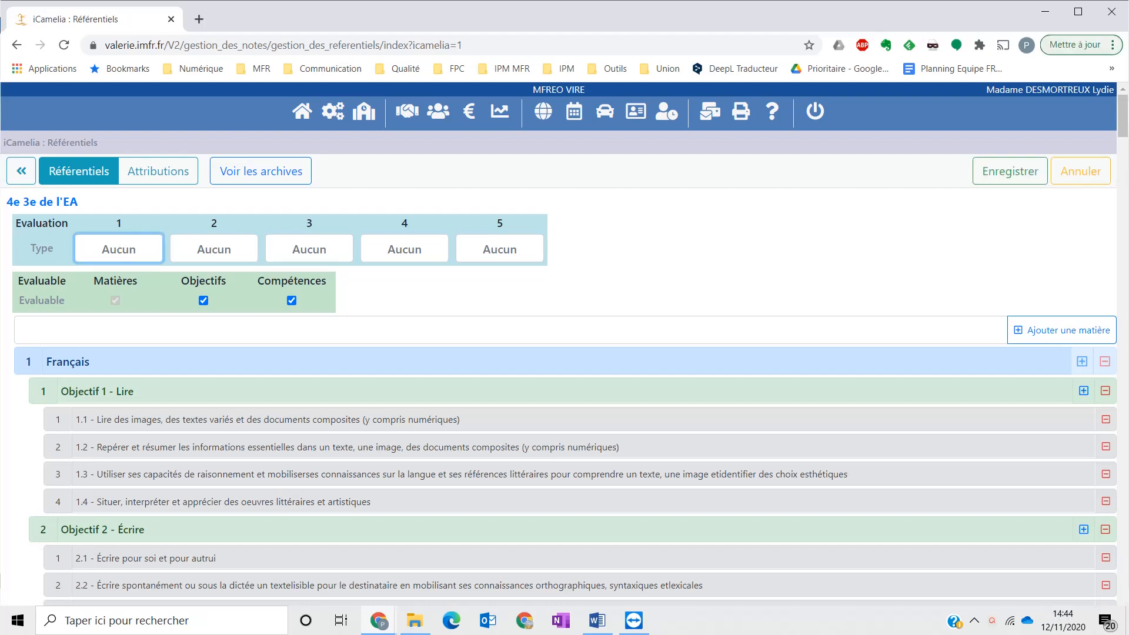
{"action": "type", "text": "TS"}
{"action": "left_click", "coordinate": [227, 246]}
{"action": "type", "text": "Sat"}
{"action": "left_click", "coordinate": [297, 250]}
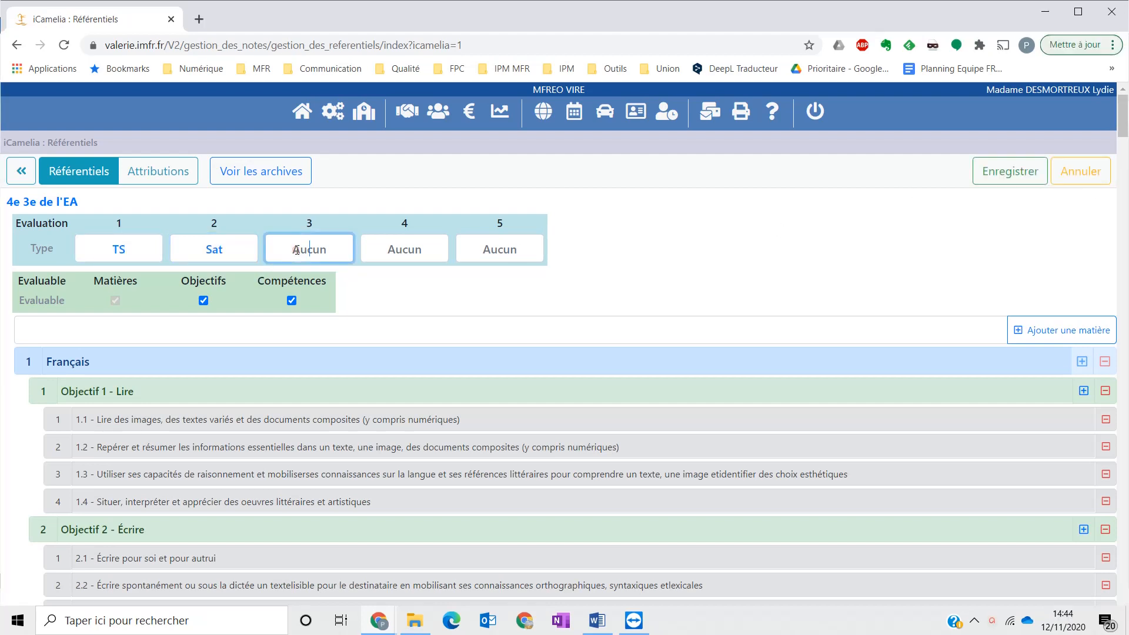
{"action": "type", "text": "Frag"}
{"action": "left_click", "coordinate": [403, 249]}
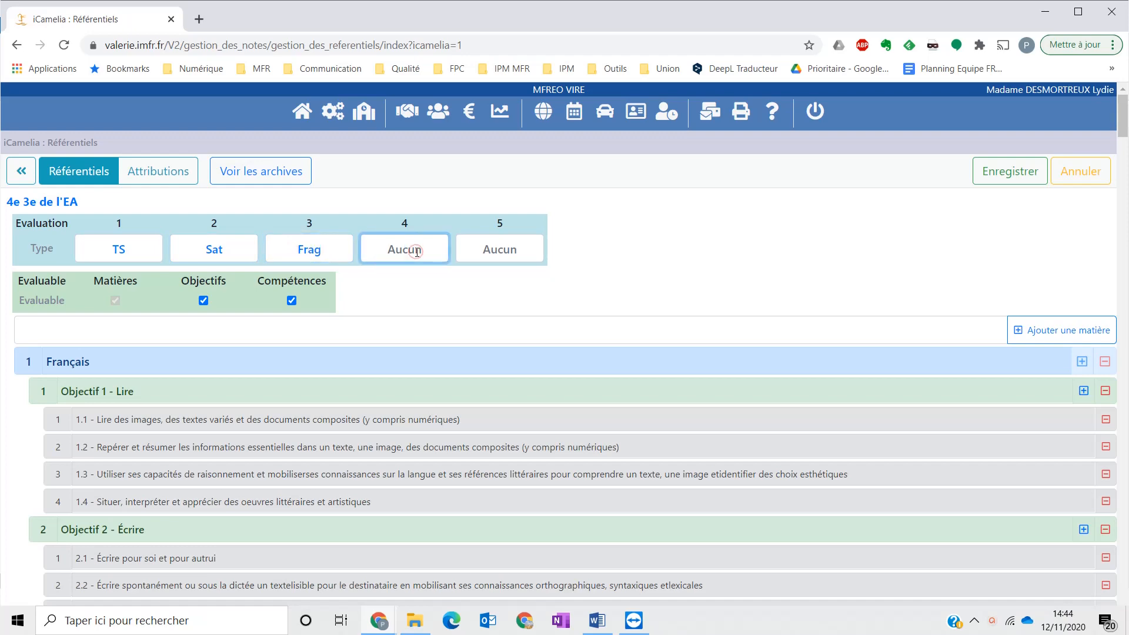
{"action": "type", "text": "Ins"}
{"action": "left_click", "coordinate": [1015, 172]}
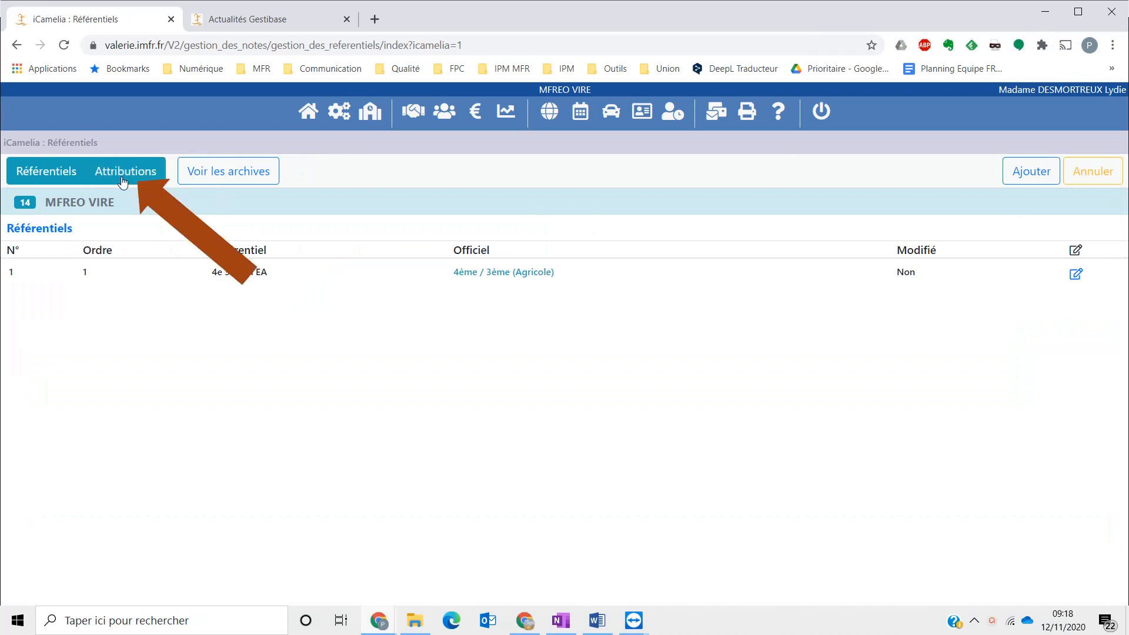
Step: Assign the référentiel 4e 3e de l'EA(officiel) to the formations 4EA, 3 A and 3 B, and save the attributions
{"action": "left_click", "coordinate": [123, 183]}
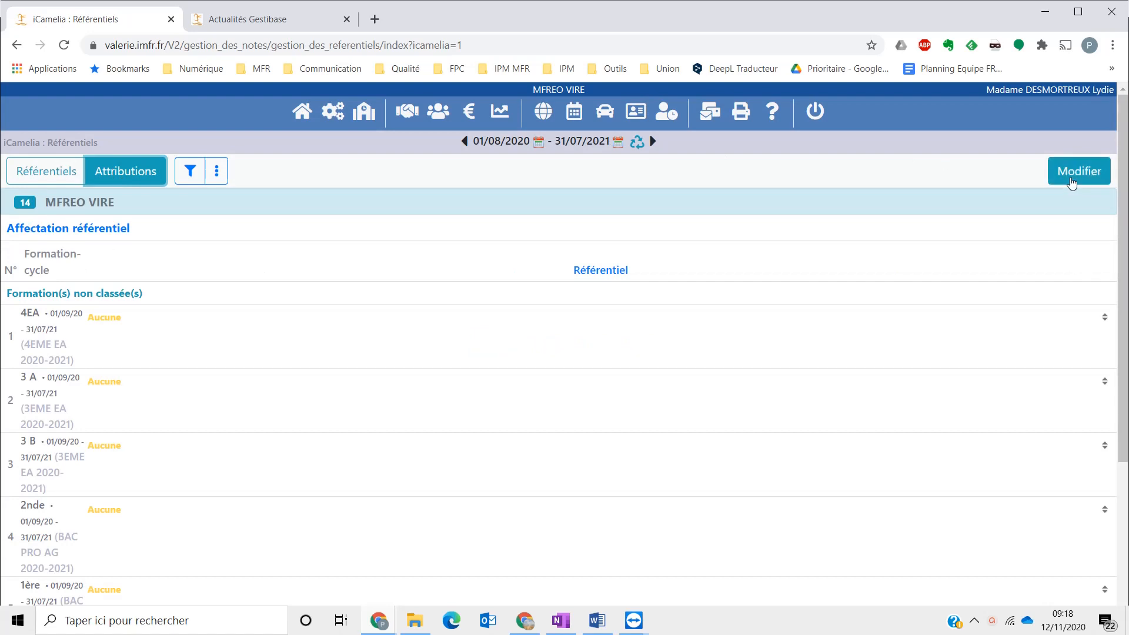
{"action": "left_click", "coordinate": [1071, 180]}
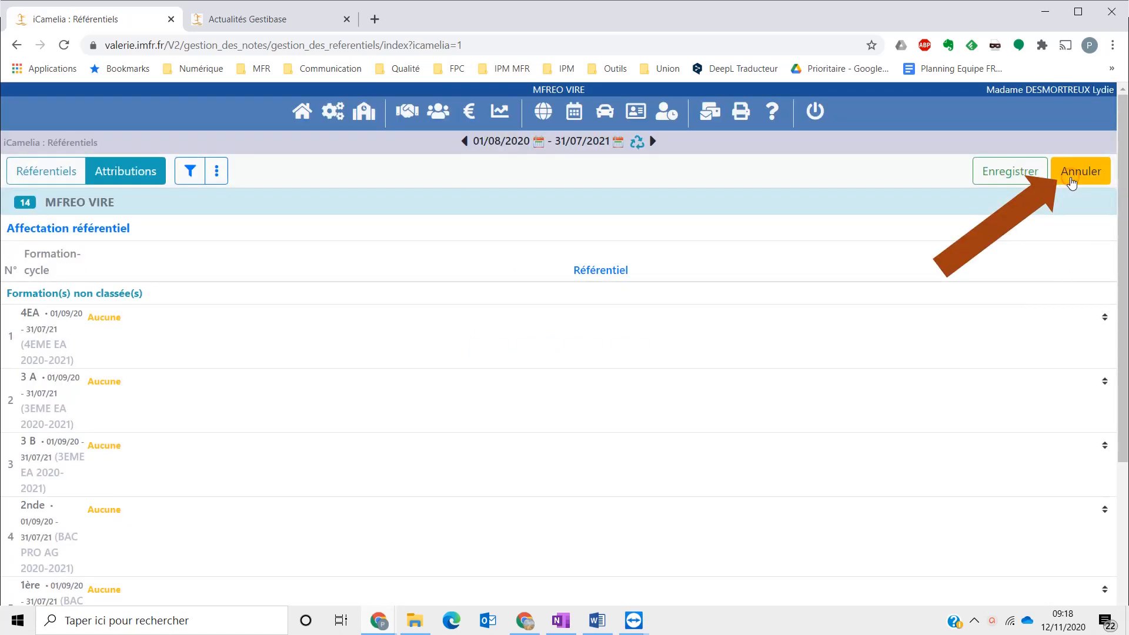
{"action": "left_click", "coordinate": [1103, 318]}
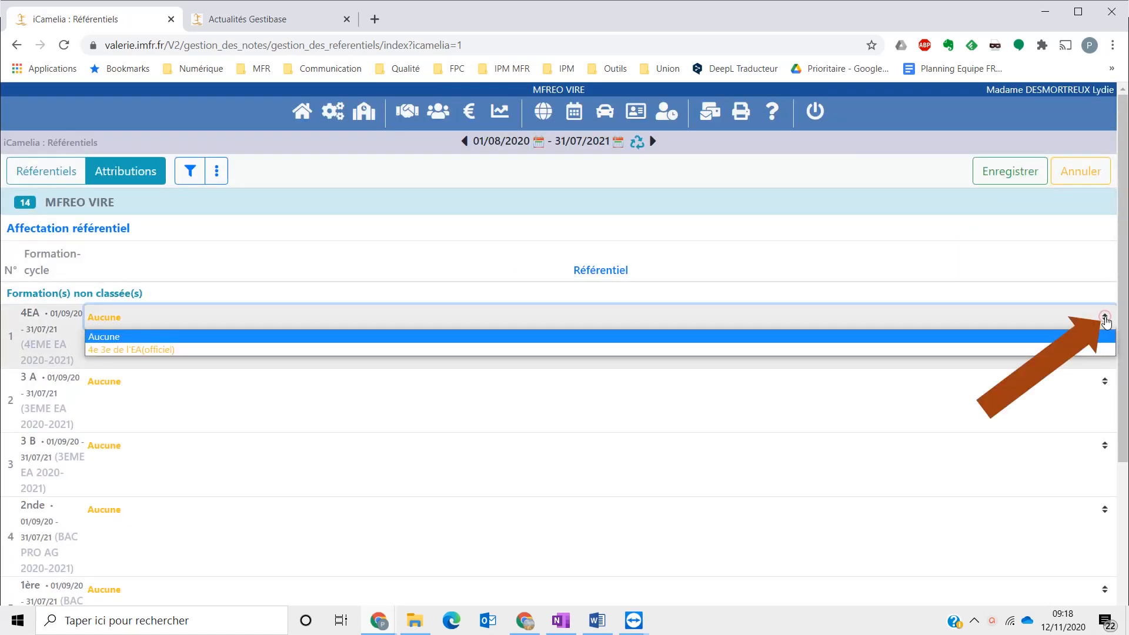
{"action": "left_click", "coordinate": [1065, 350]}
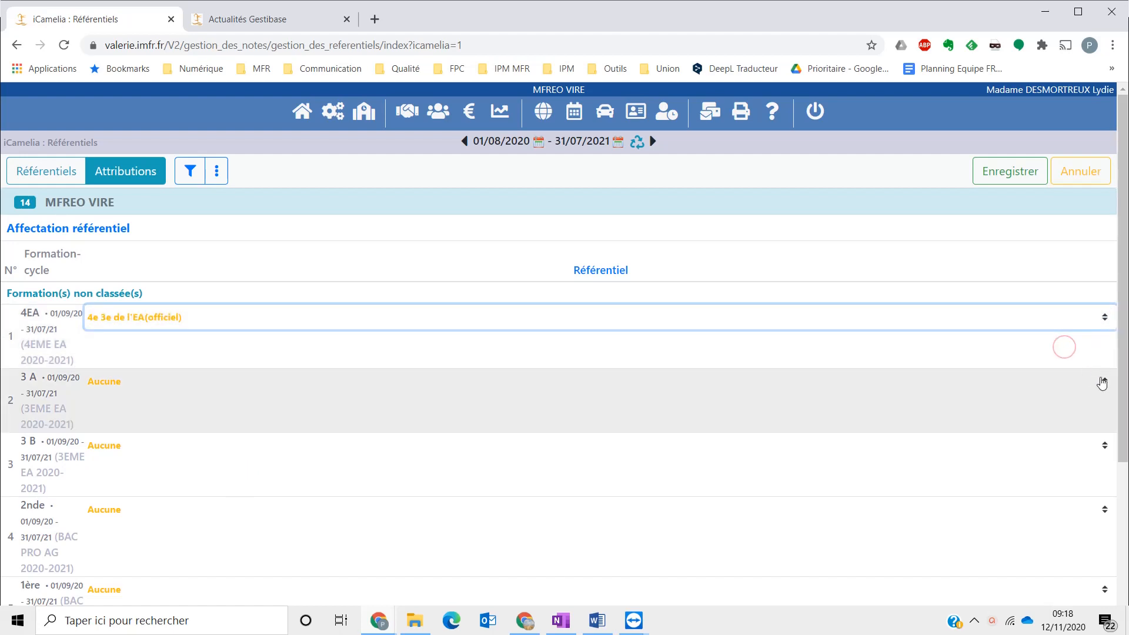
{"action": "left_click", "coordinate": [1105, 382]}
{"action": "left_click", "coordinate": [1081, 414]}
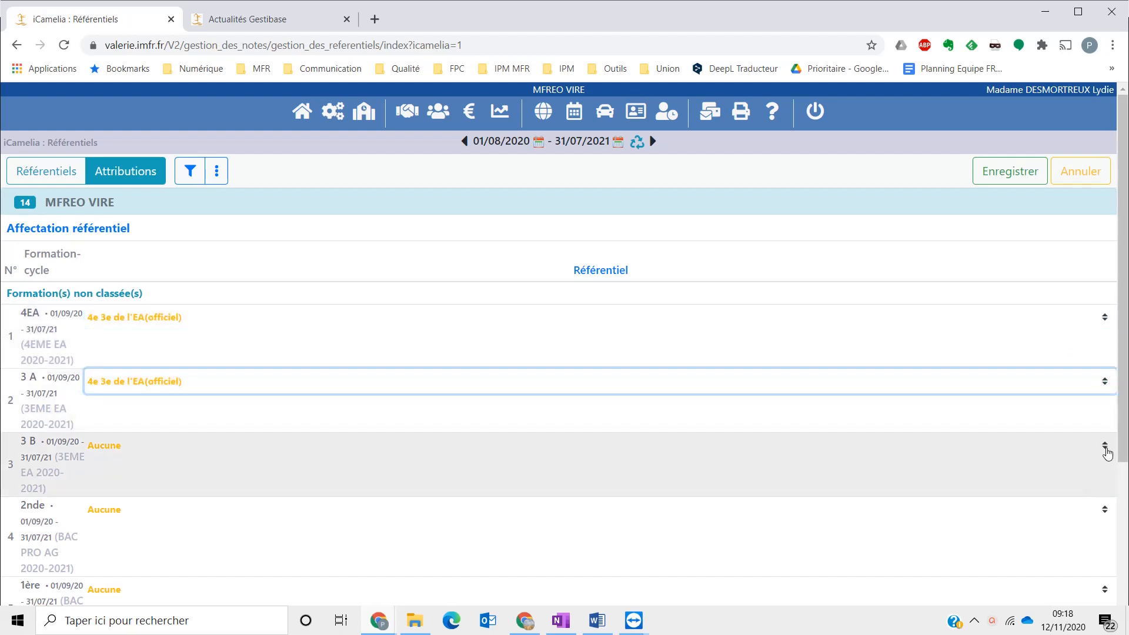
{"action": "left_click", "coordinate": [1104, 446]}
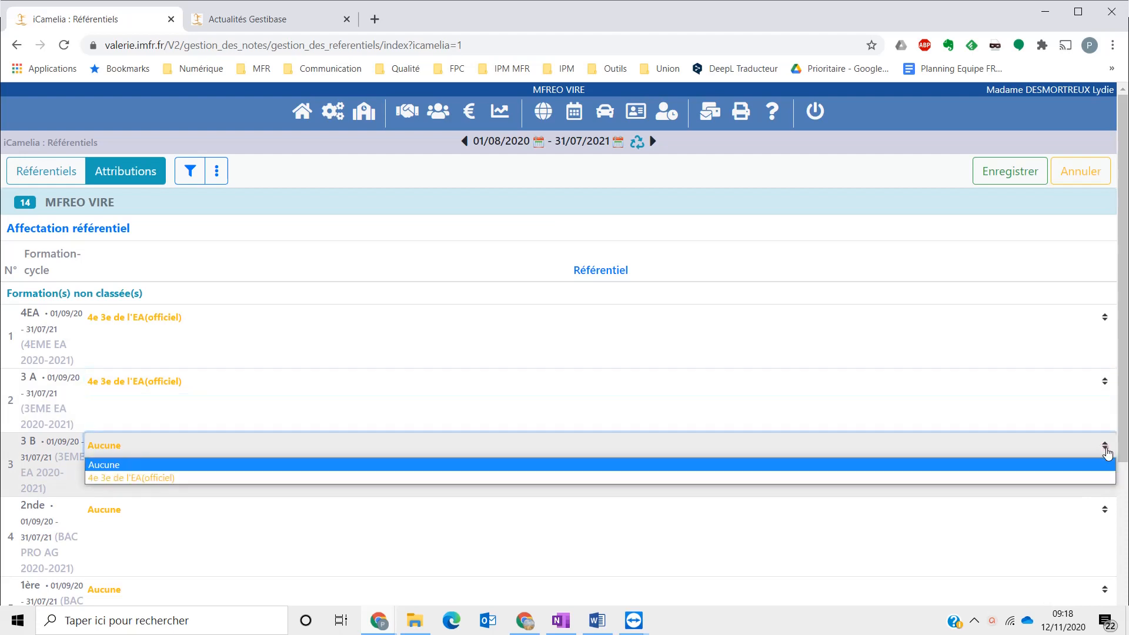
{"action": "left_click", "coordinate": [1064, 478]}
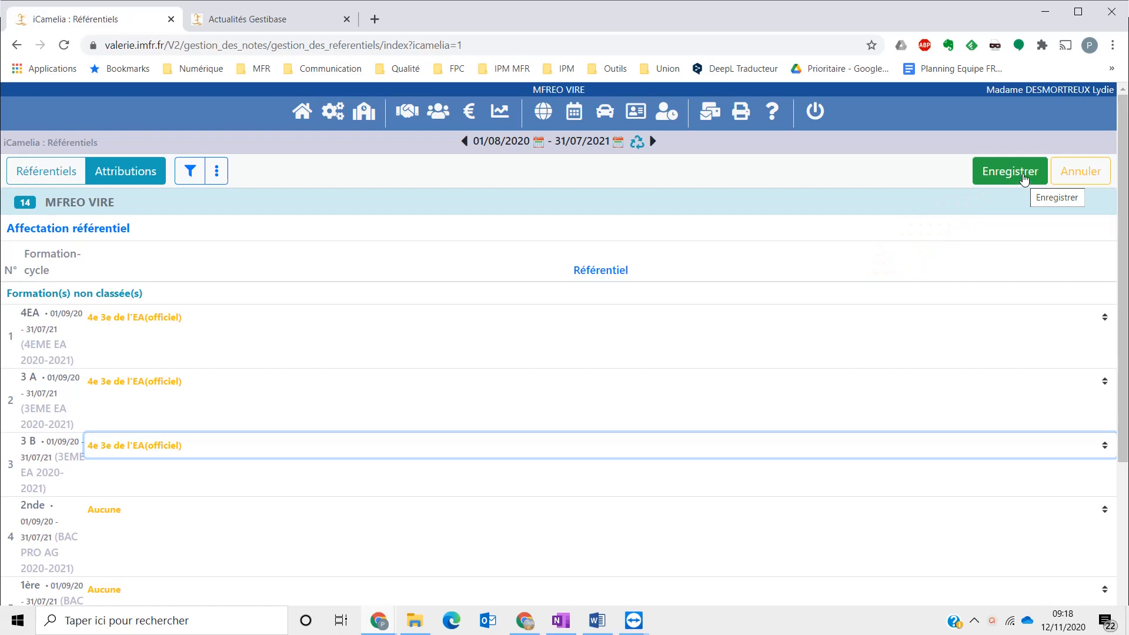
{"action": "left_click", "coordinate": [1024, 180]}
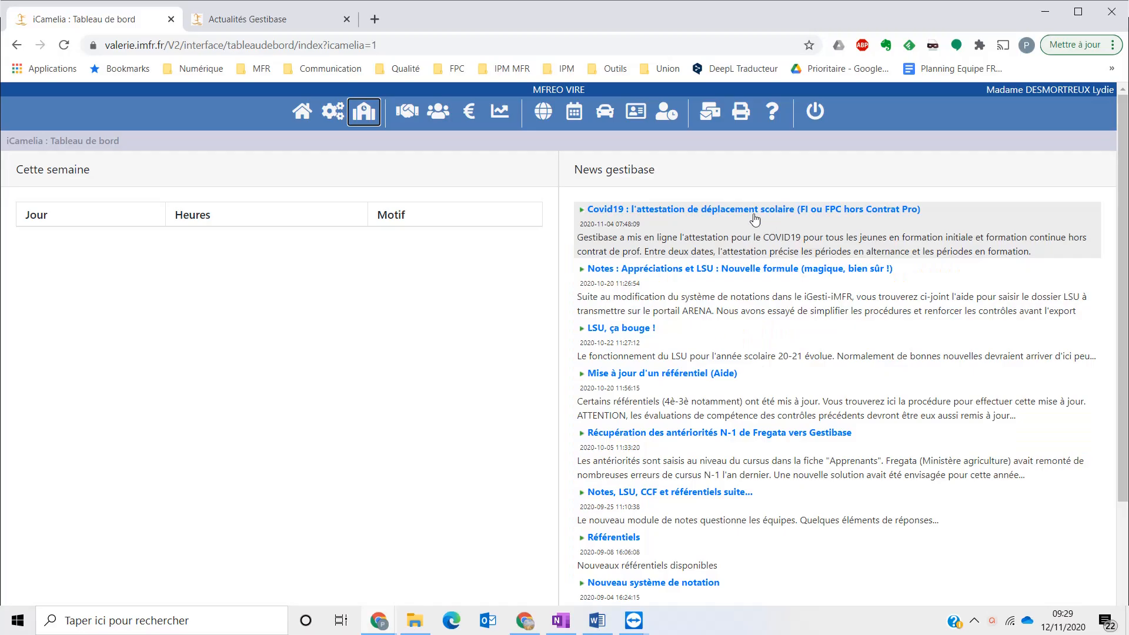
Step: Go to the management of controls as Responsable and open the 4EA formation for modification
{"action": "left_click", "coordinate": [498, 110]}
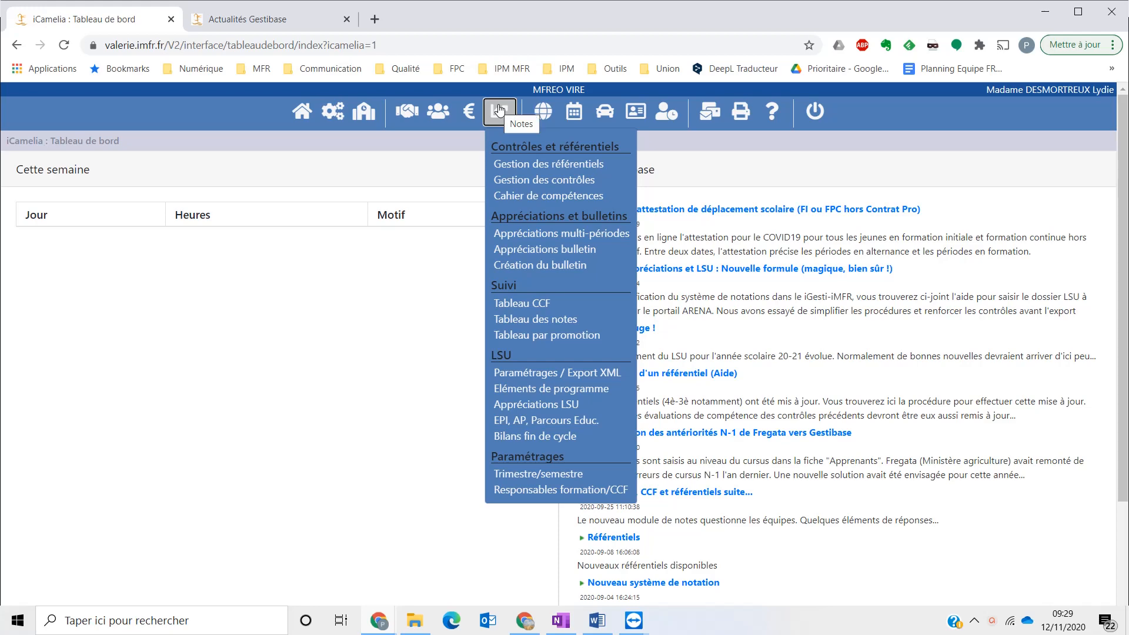
{"action": "left_click", "coordinate": [515, 184]}
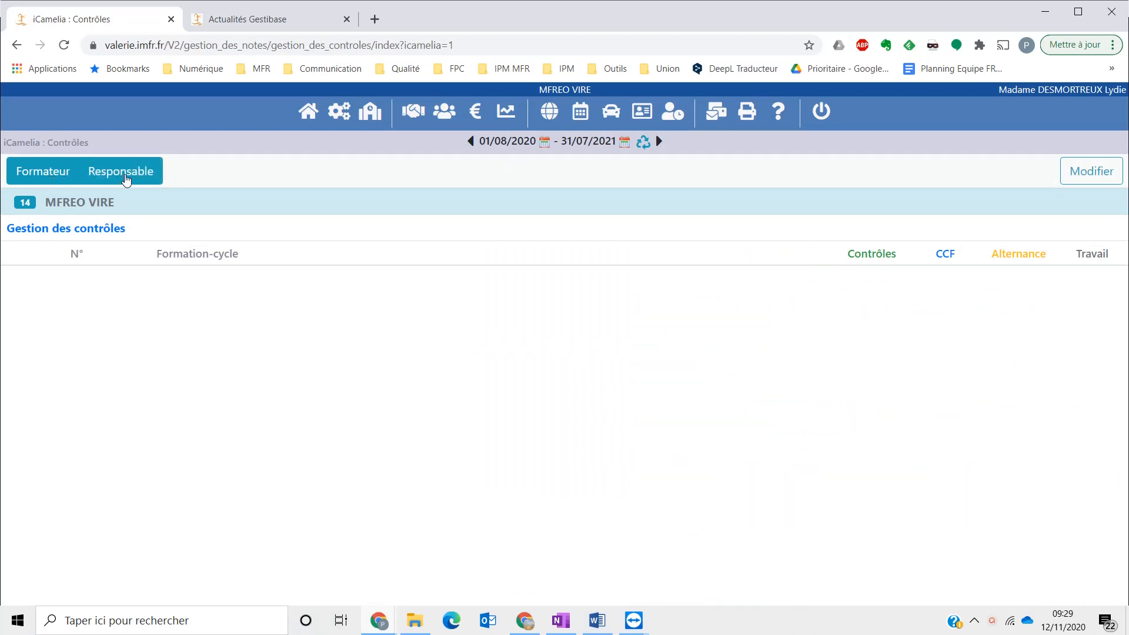
{"action": "left_click", "coordinate": [124, 179]}
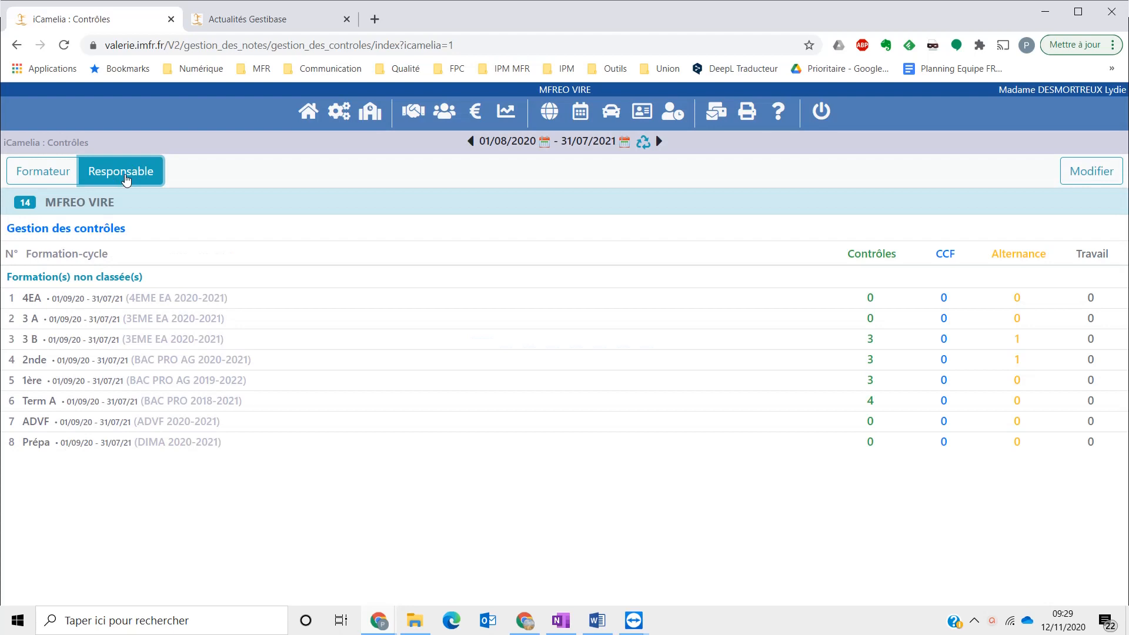
{"action": "left_click", "coordinate": [163, 298]}
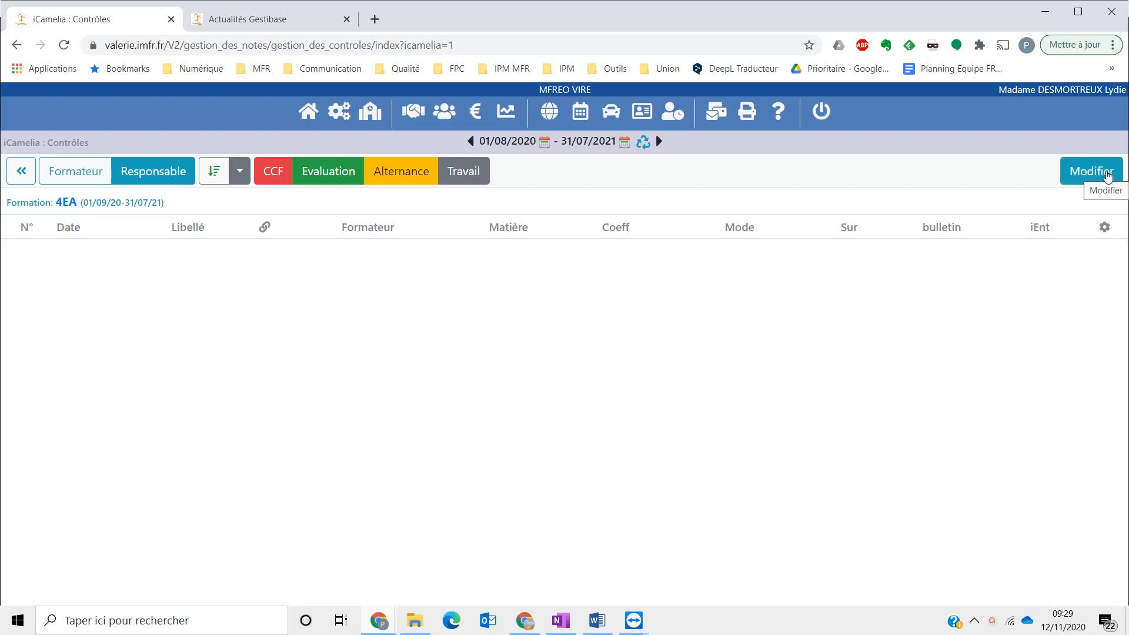
{"action": "left_click", "coordinate": [1107, 177]}
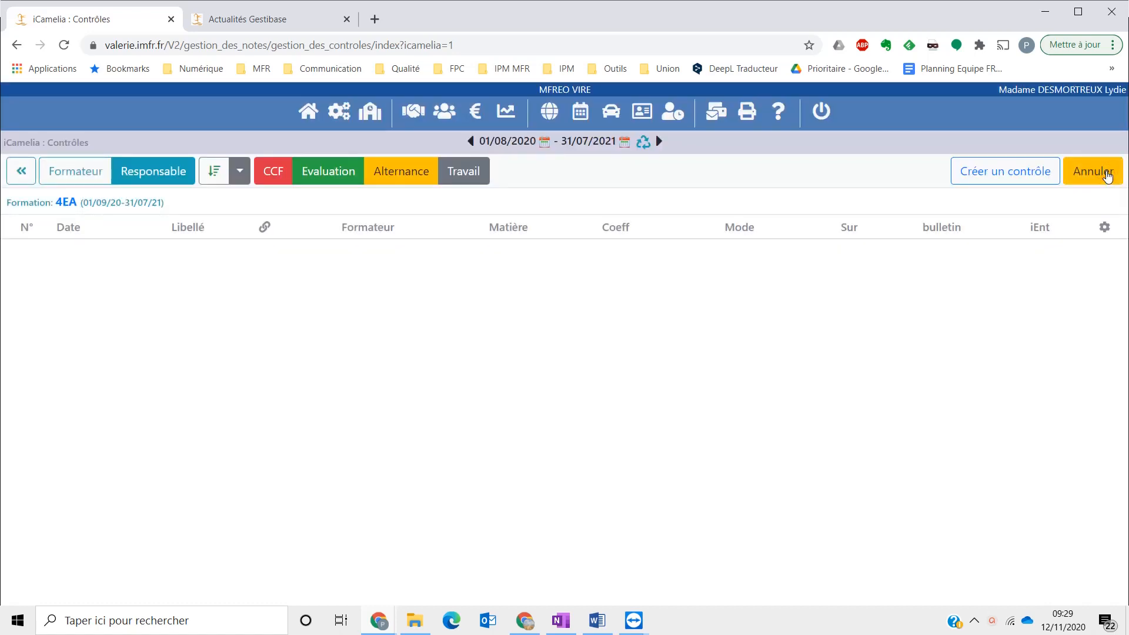
Step: Start a new control for 4EA with a chosen trainer, the subject Anglais and the label "Les nombres en anglais"
{"action": "left_click", "coordinate": [1017, 176]}
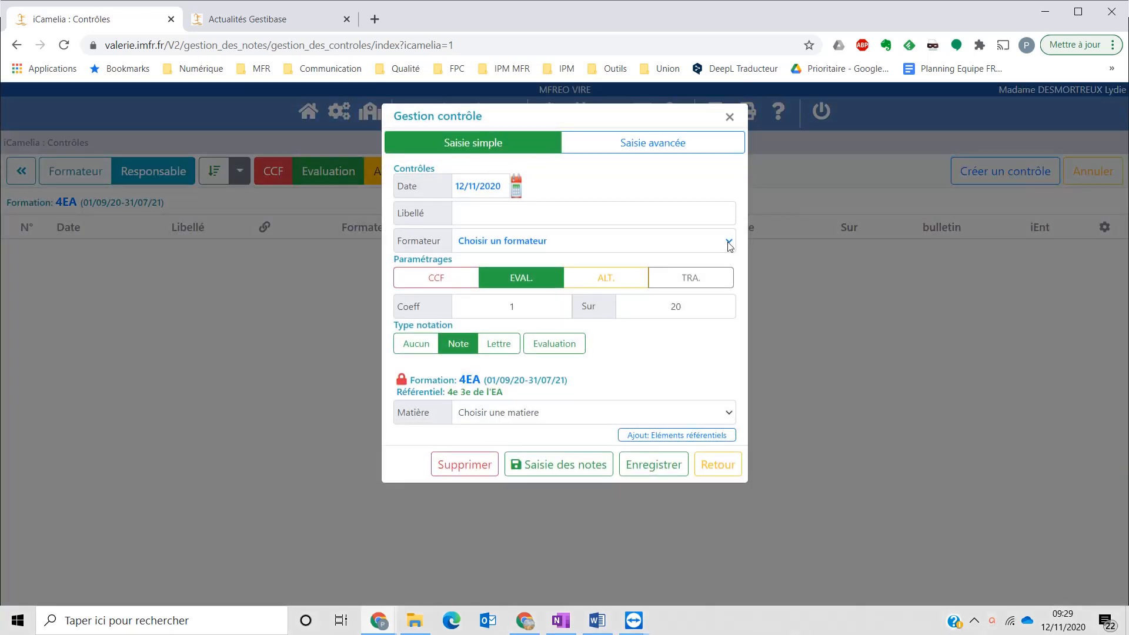
{"action": "left_click", "coordinate": [729, 246]}
{"action": "left_click", "coordinate": [665, 301]}
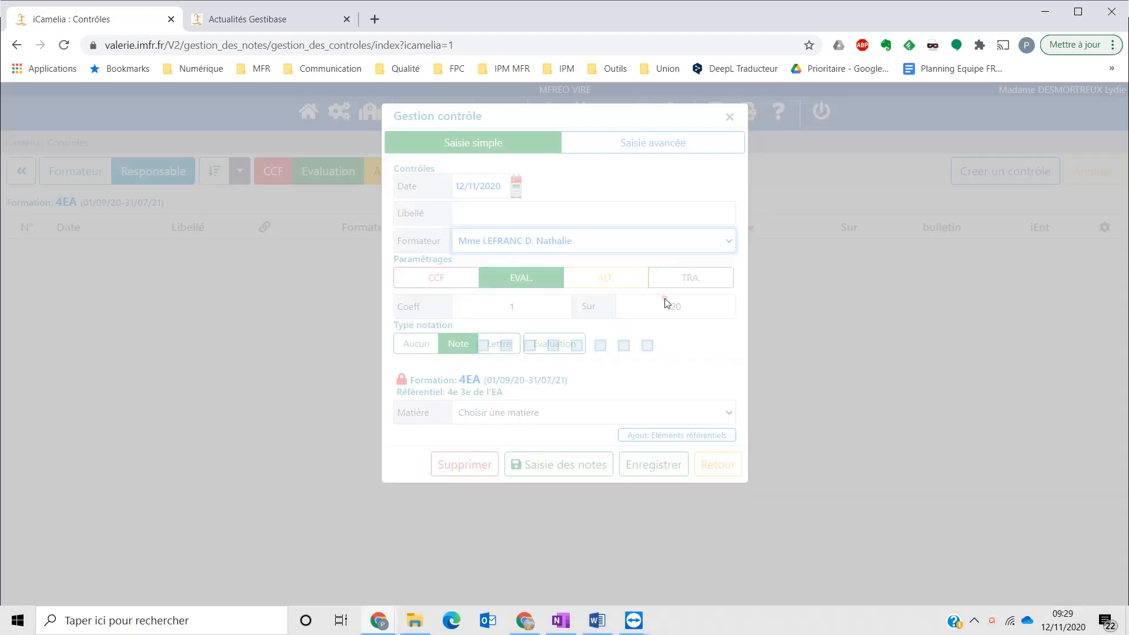
{"action": "left_click", "coordinate": [554, 412]}
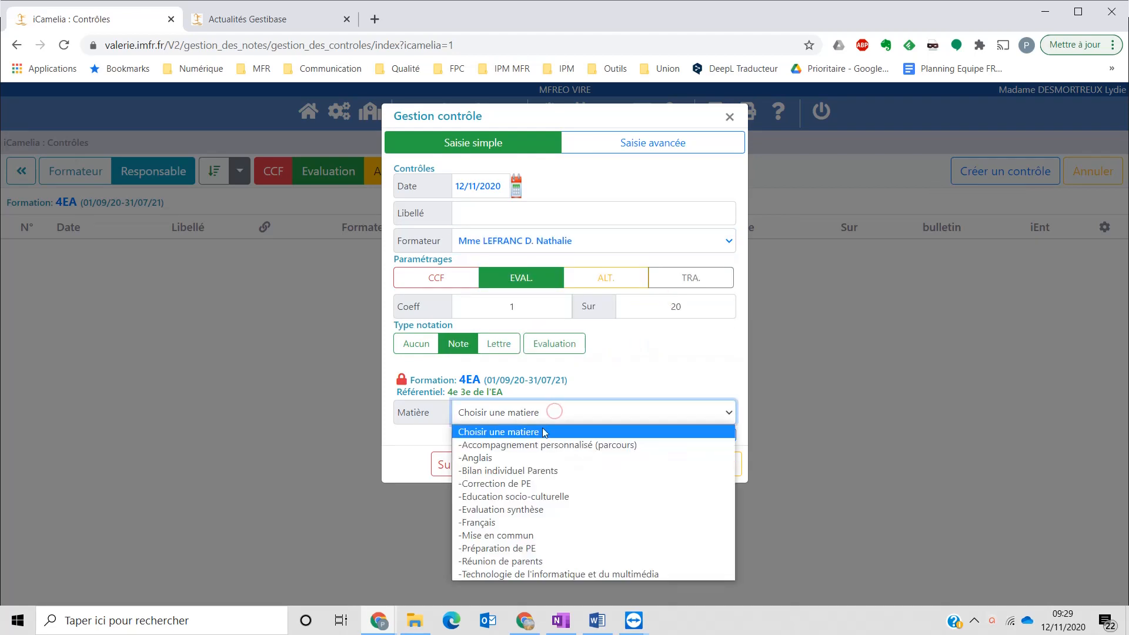
{"action": "left_click", "coordinate": [520, 460]}
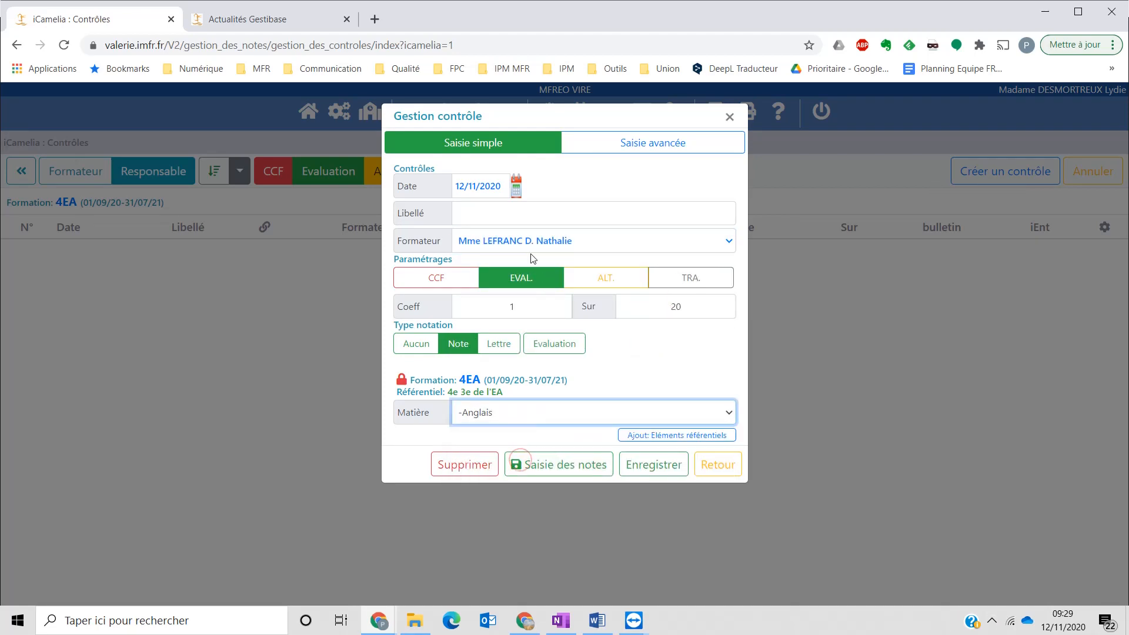
{"action": "left_click", "coordinate": [507, 218]}
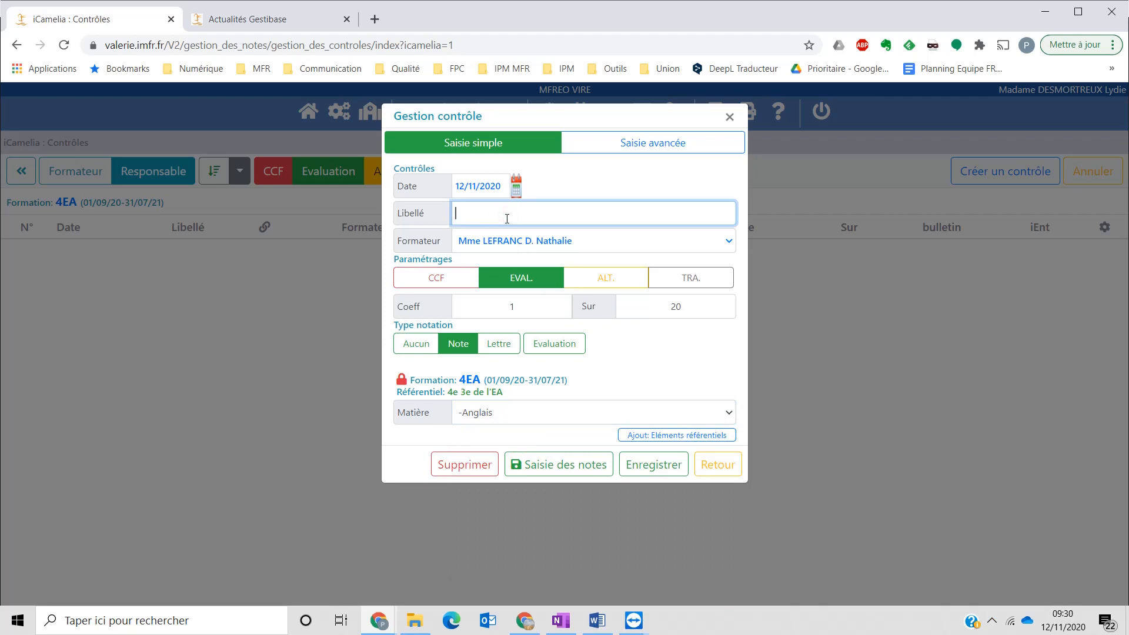
{"action": "type", "text": "Les nombres en anglais"}
Step: Link the control to référentiel elements Langue vivante 1.4 and 1.5 and Mathématiques 4ème 1.1, and validate the selection
{"action": "left_click", "coordinate": [670, 435]}
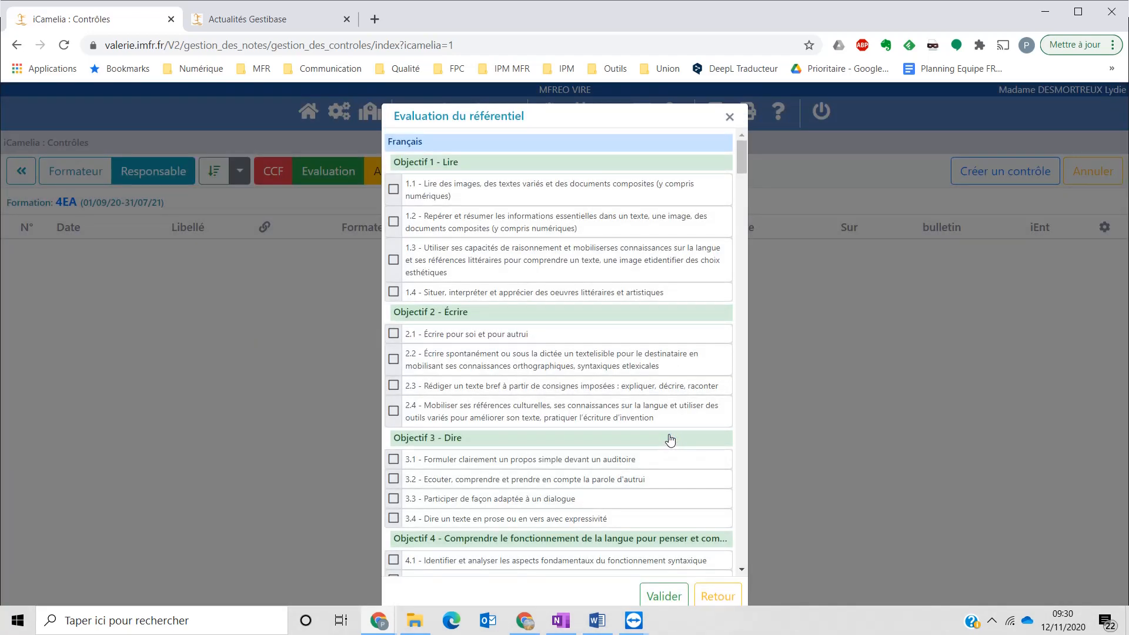
{"action": "left_click_drag", "start_coordinate": [742, 150], "coordinate": [756, 182]}
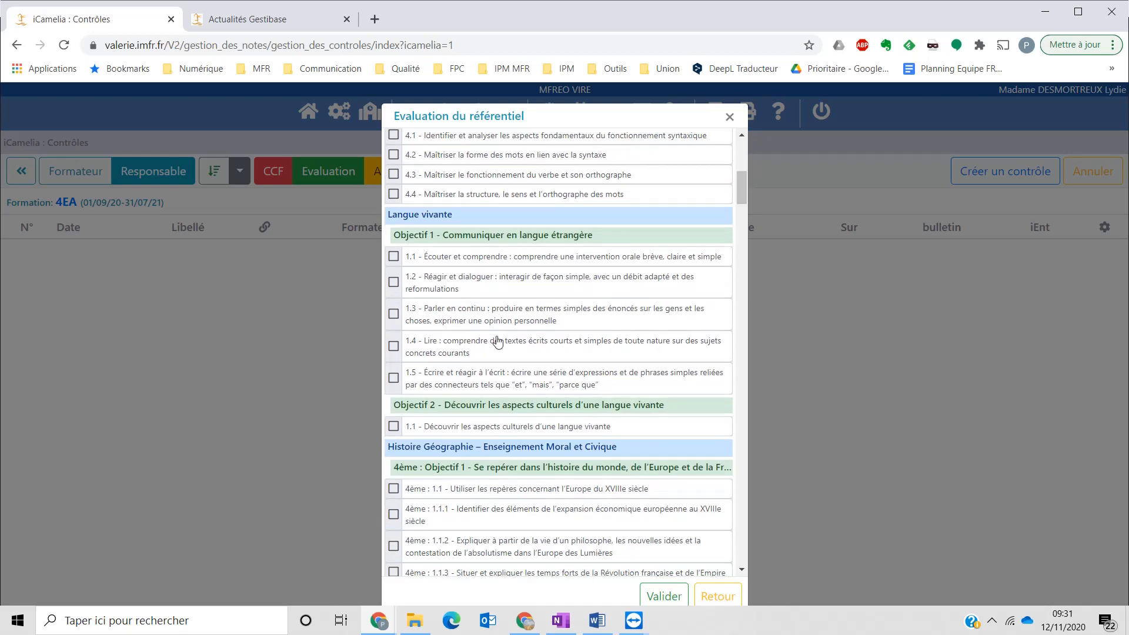
{"action": "left_click", "coordinate": [393, 378]}
{"action": "left_click", "coordinate": [395, 346]}
{"action": "left_click_drag", "start_coordinate": [742, 186], "coordinate": [750, 274]}
{"action": "left_click", "coordinate": [394, 356]}
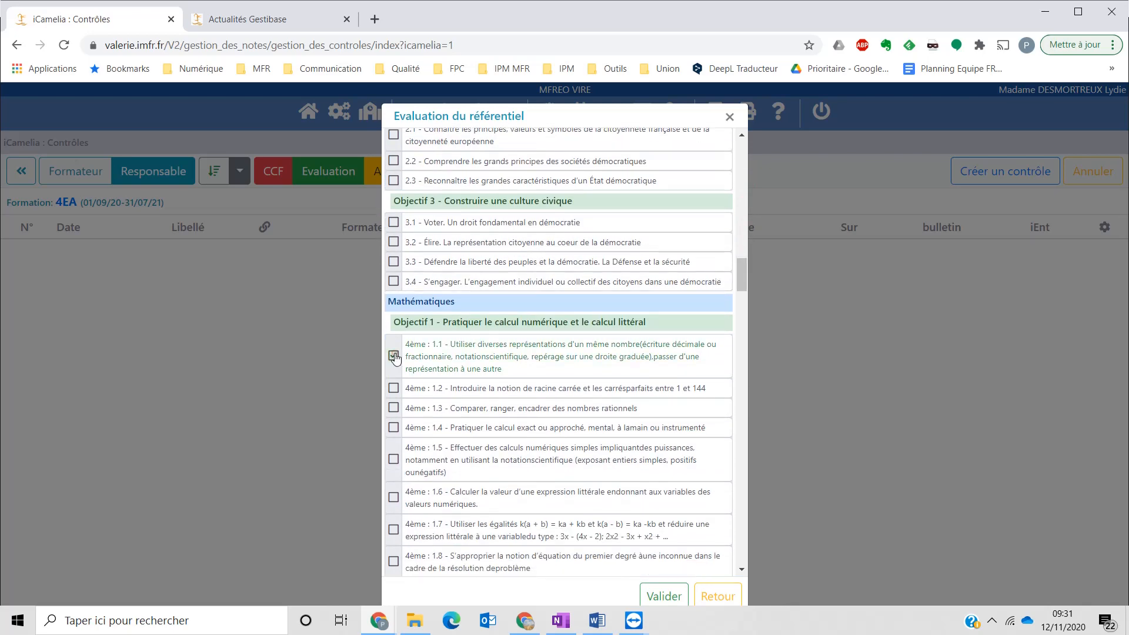
{"action": "left_click", "coordinate": [663, 596]}
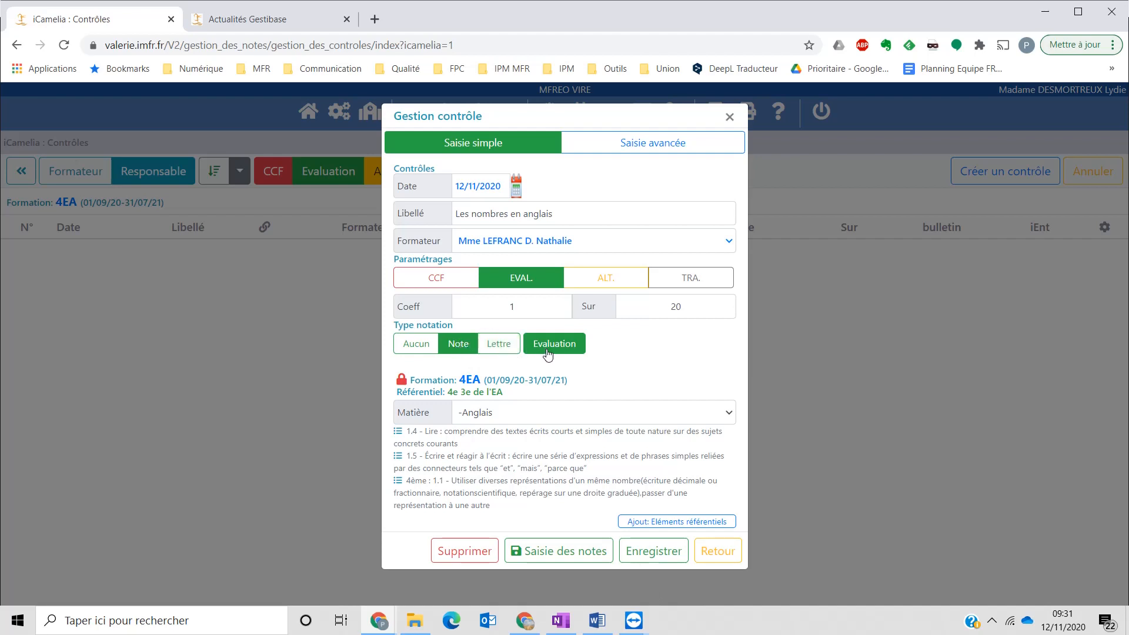
Step: Show the control's advanced entry options, then open its grade entry for learners currently in training
{"action": "left_click", "coordinate": [668, 151]}
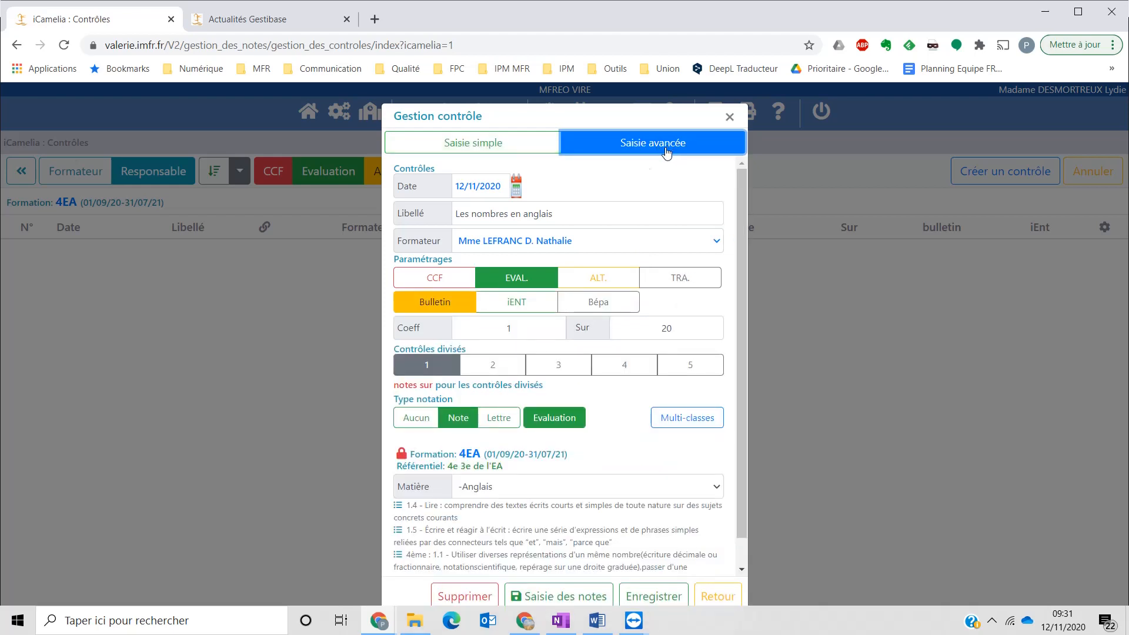
{"action": "left_click", "coordinate": [513, 310]}
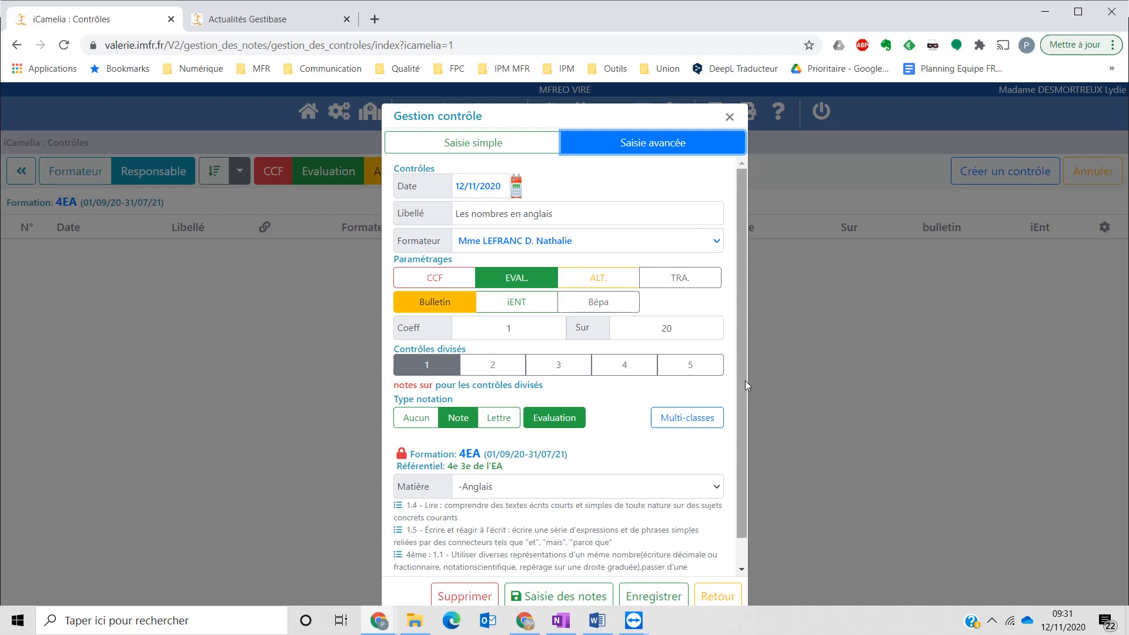
{"action": "left_click_drag", "start_coordinate": [745, 381], "coordinate": [746, 448]}
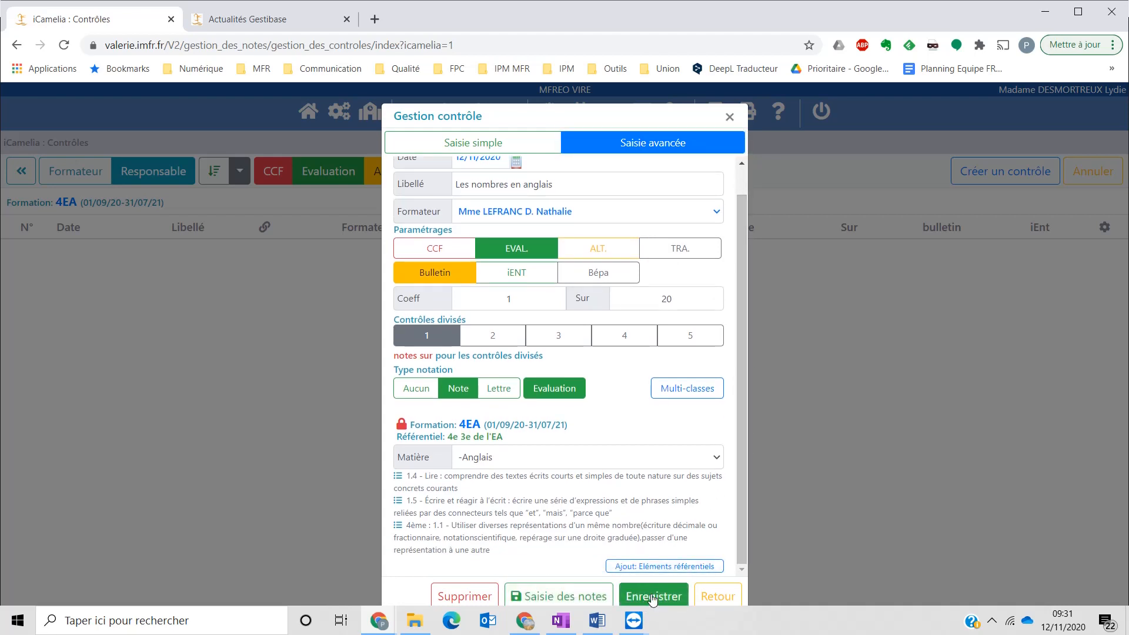
{"action": "left_click", "coordinate": [544, 602]}
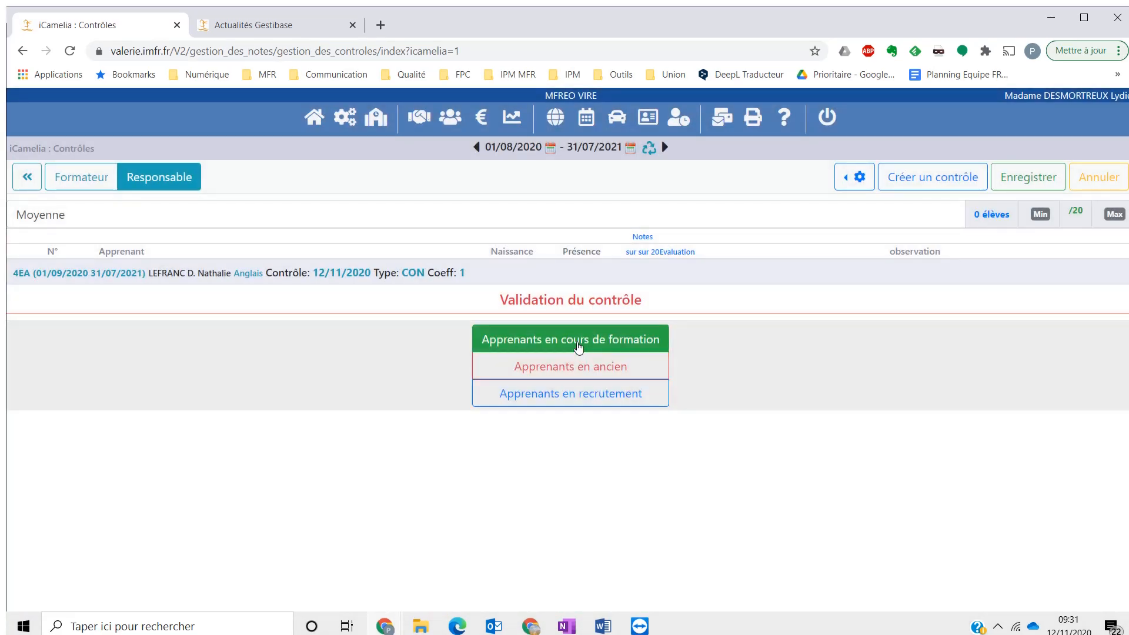
{"action": "left_click", "coordinate": [578, 347]}
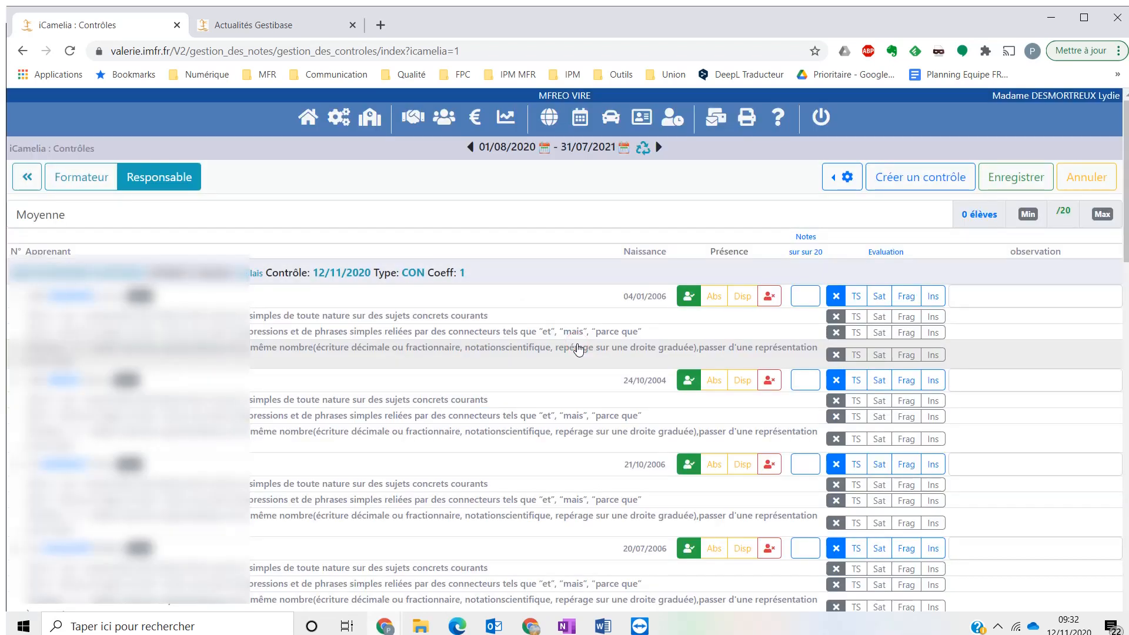
Step: For learner no. 17, enter the note 14, rate element 1.4 Sat, 1.5 TS and 4ème 1.1 Frag, and save
{"action": "scroll", "coordinate": [575, 388], "scroll_direction": "down", "scroll_amount": 5}
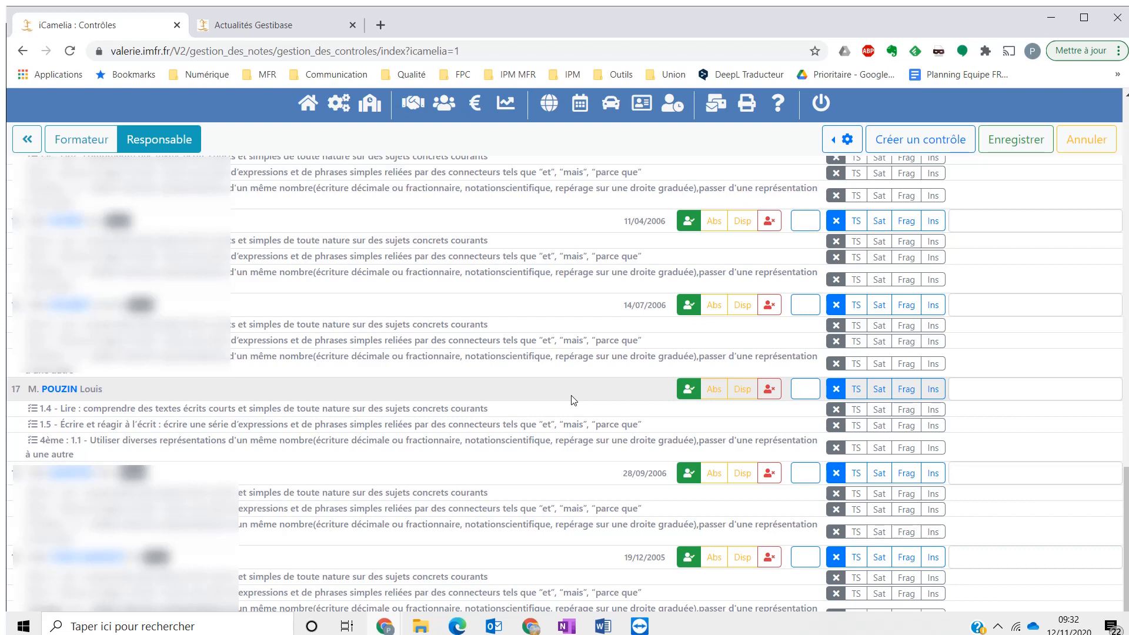
{"action": "left_click", "coordinate": [805, 389]}
{"action": "type", "text": "14"}
{"action": "left_click", "coordinate": [880, 412]}
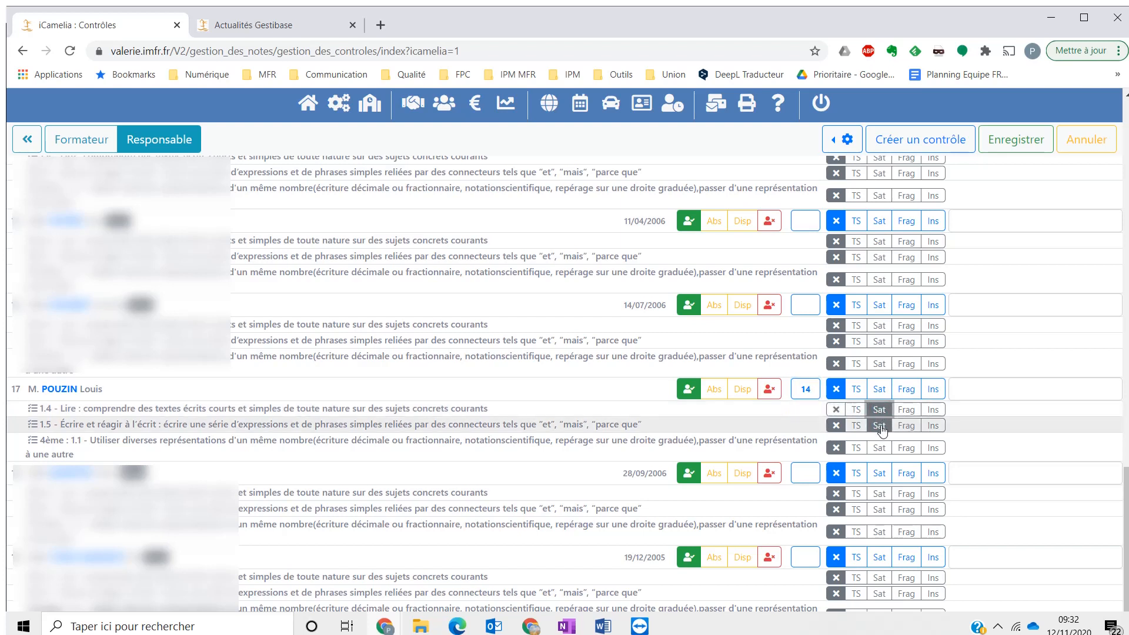
{"action": "left_click", "coordinate": [880, 427]}
{"action": "left_click", "coordinate": [905, 448]}
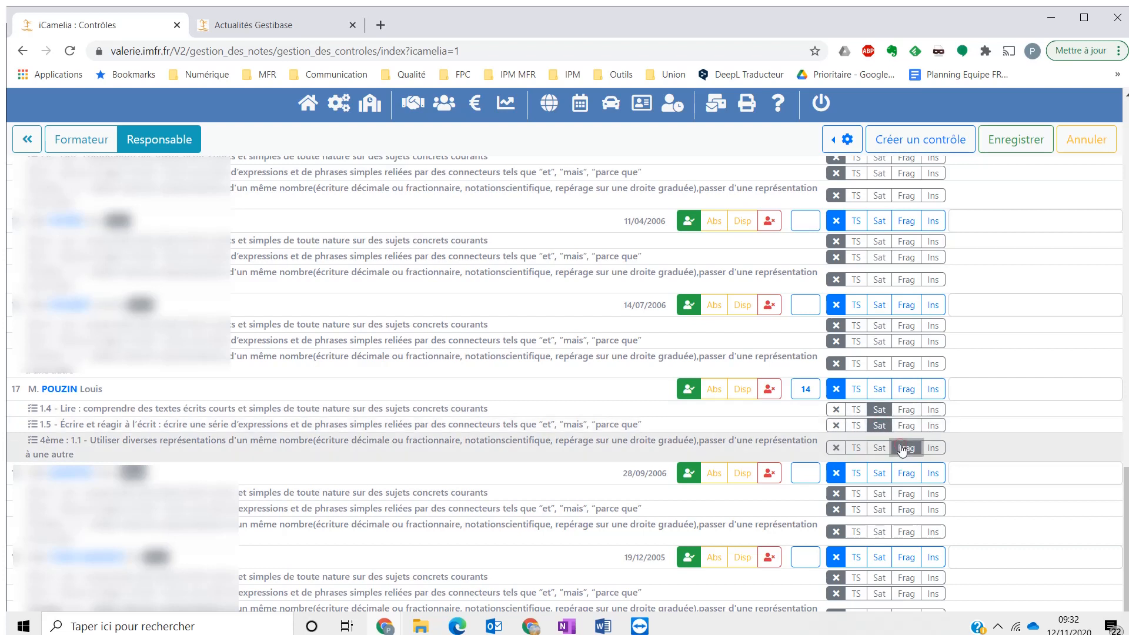
{"action": "left_click", "coordinate": [856, 425]}
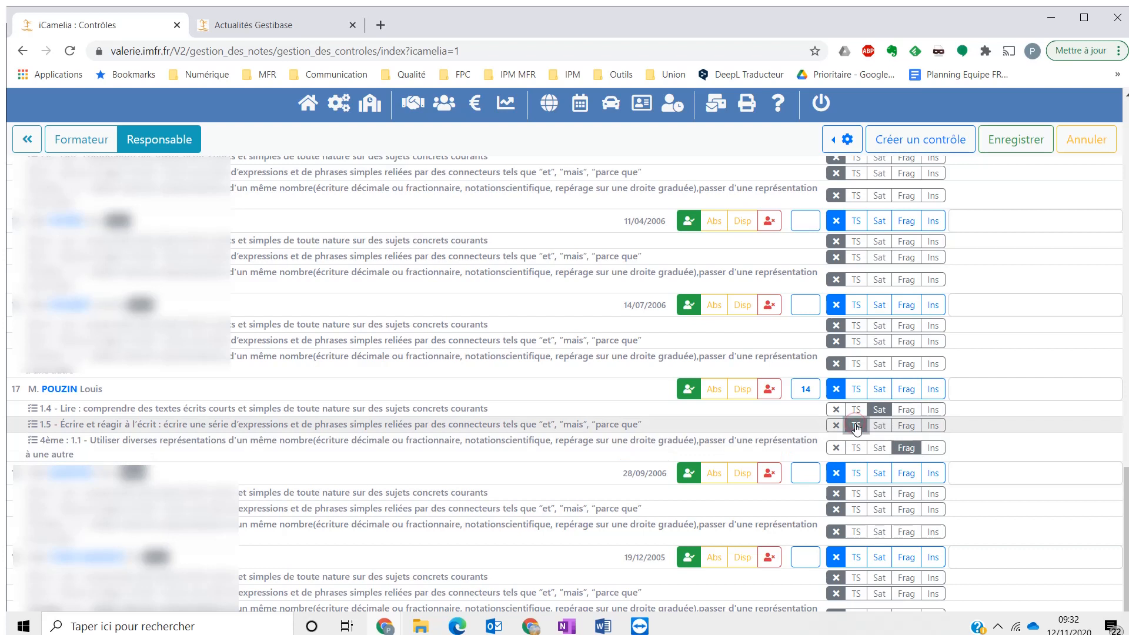
{"action": "left_click", "coordinate": [1017, 144]}
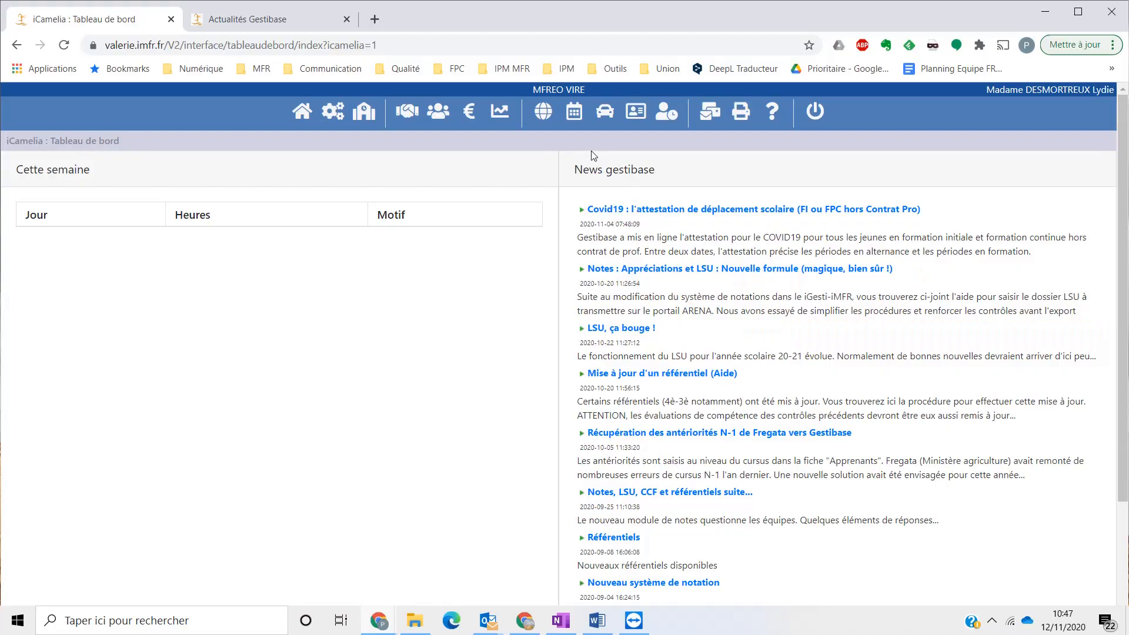
Step: Open the Cahier de compétences of the graded learner in the 4EA formation
{"action": "left_click", "coordinate": [499, 113]}
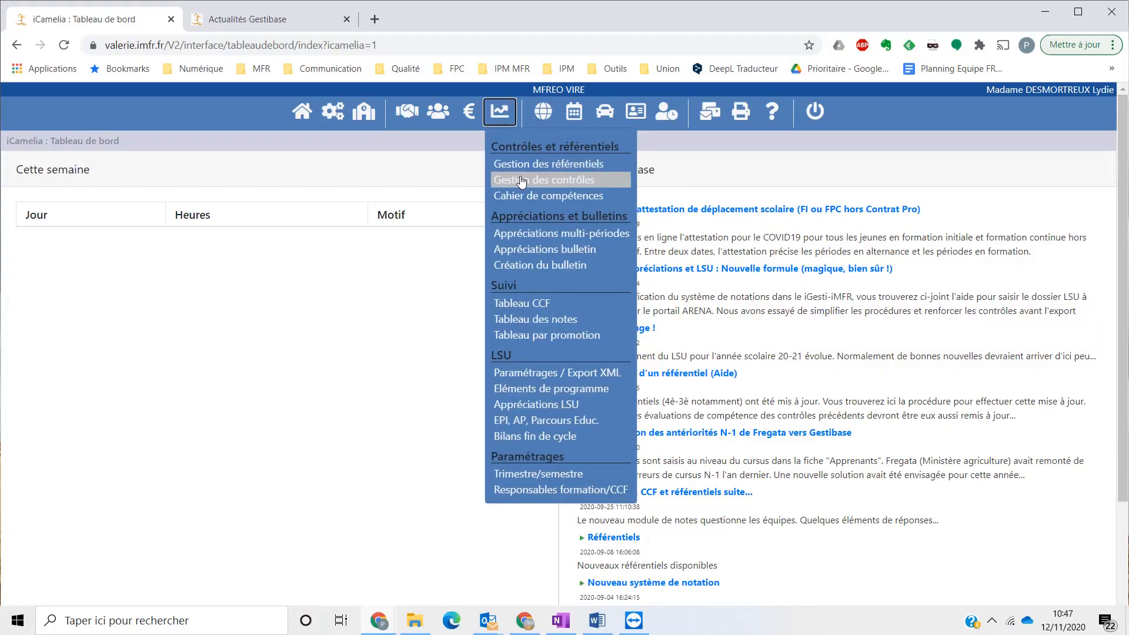
{"action": "left_click", "coordinate": [523, 197]}
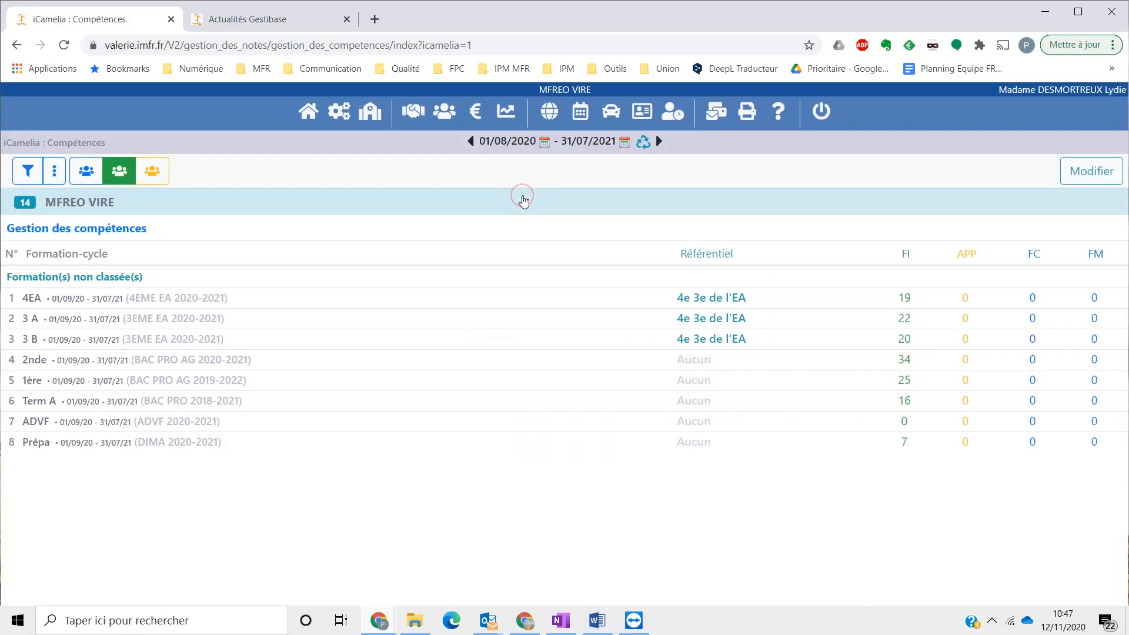
{"action": "left_click", "coordinate": [529, 299]}
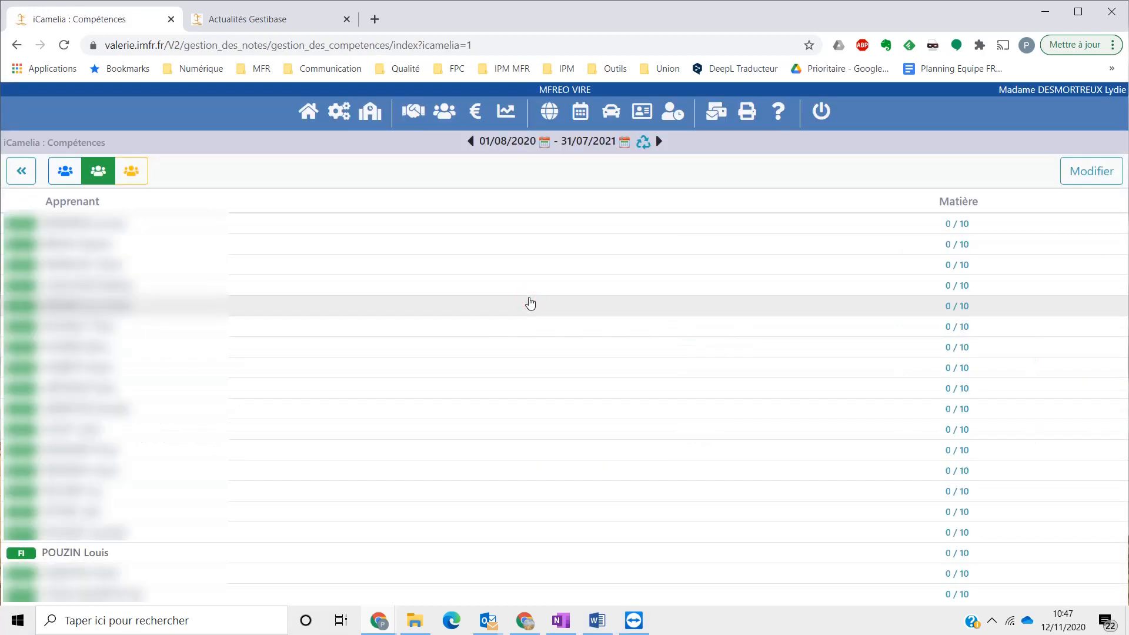
{"action": "left_click", "coordinate": [419, 561]}
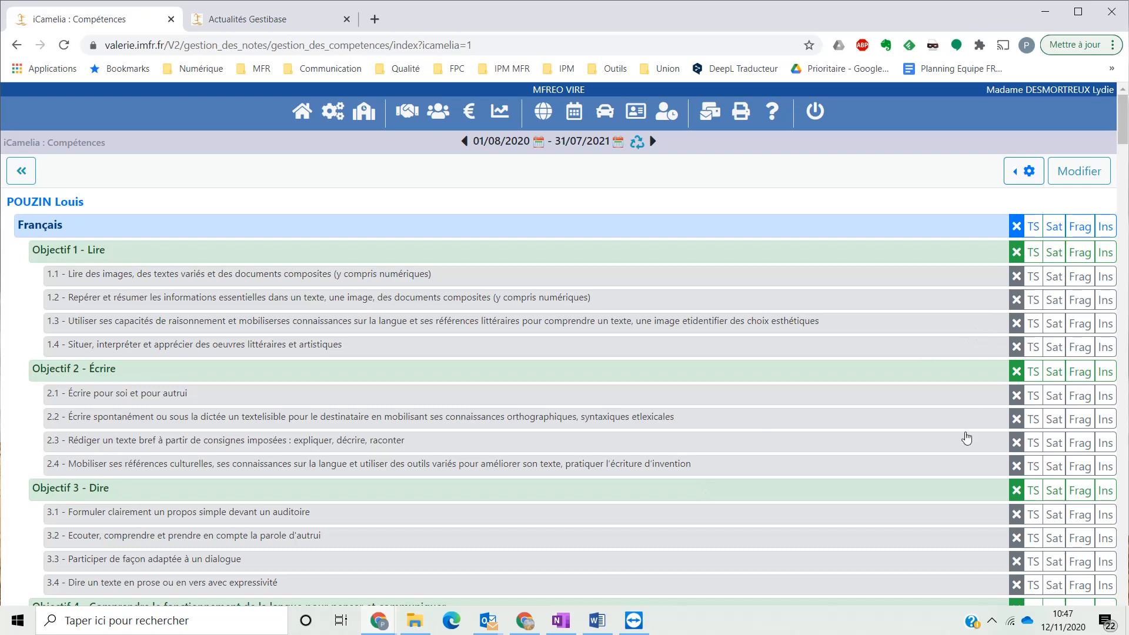
Step: Rate Langue vivante Objectif 1 - Communiquer en langue étrangère as Sat in the learner's competence booklet, and save
{"action": "scroll", "coordinate": [954, 466], "scroll_direction": "down", "scroll_amount": 2}
{"action": "scroll", "coordinate": [954, 466], "scroll_direction": "down", "scroll_amount": 6}
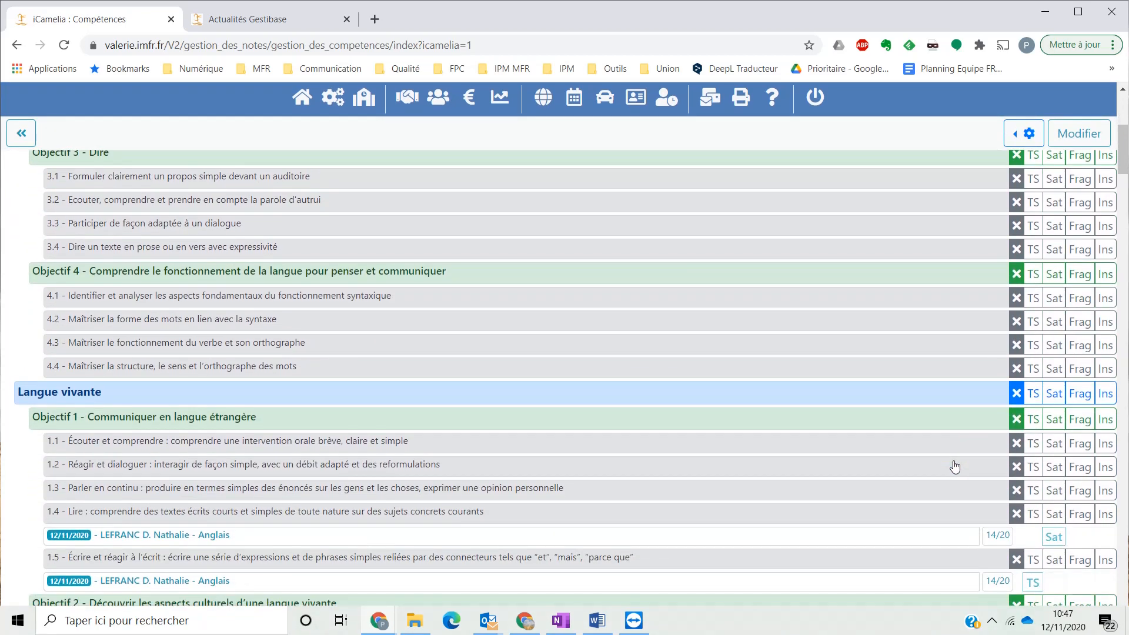
{"action": "scroll", "coordinate": [954, 466], "scroll_direction": "down", "scroll_amount": 1}
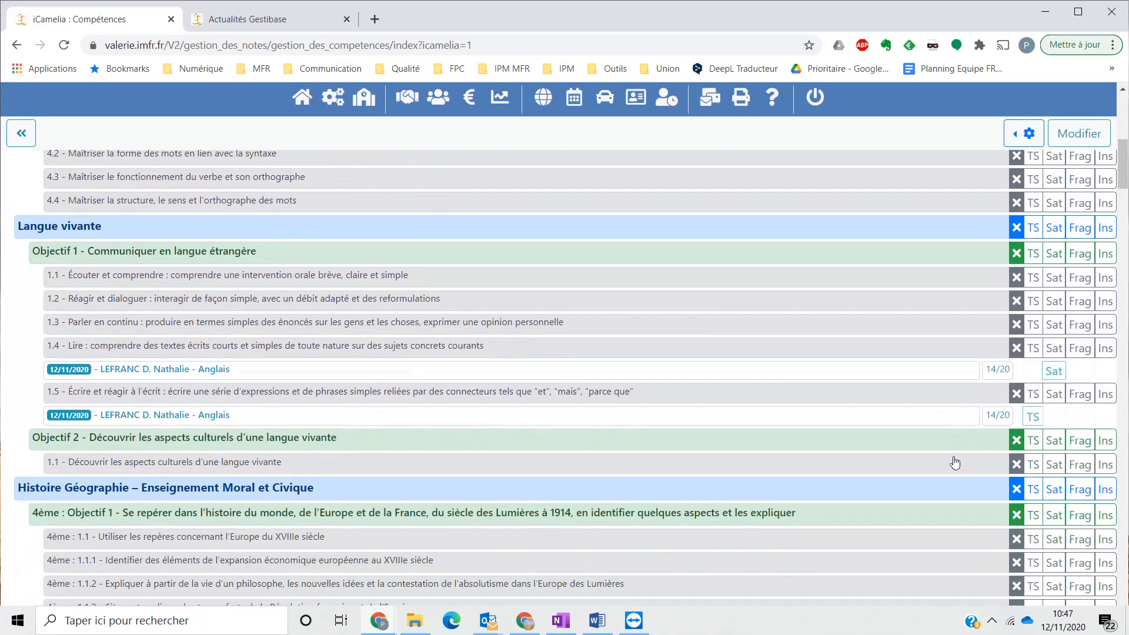
{"action": "left_click", "coordinate": [1073, 138]}
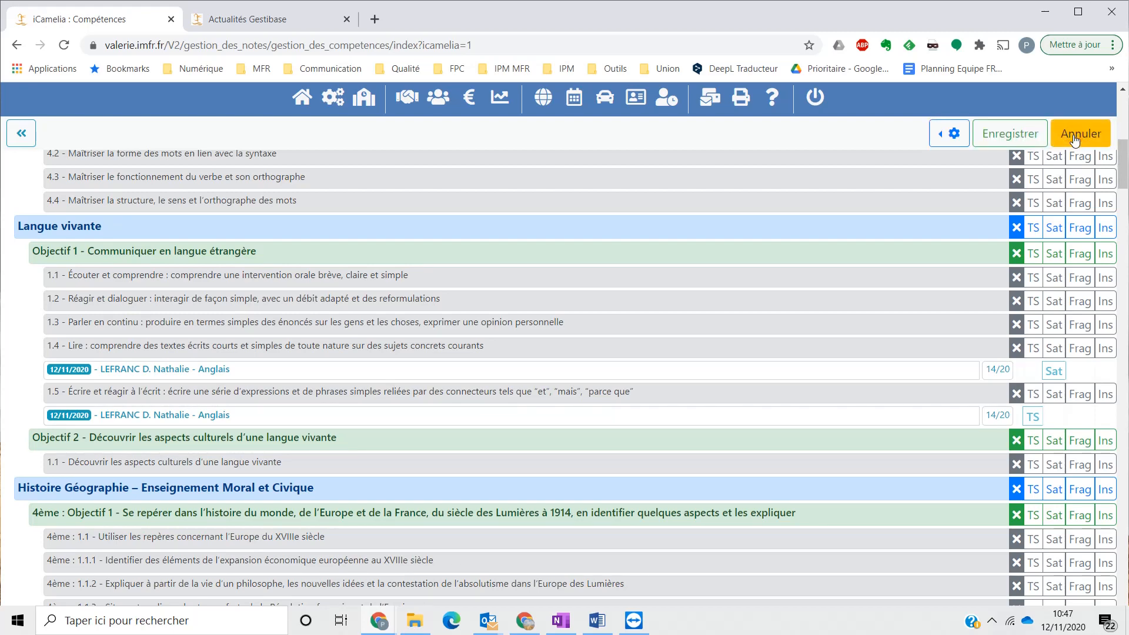
{"action": "left_click", "coordinate": [1053, 258]}
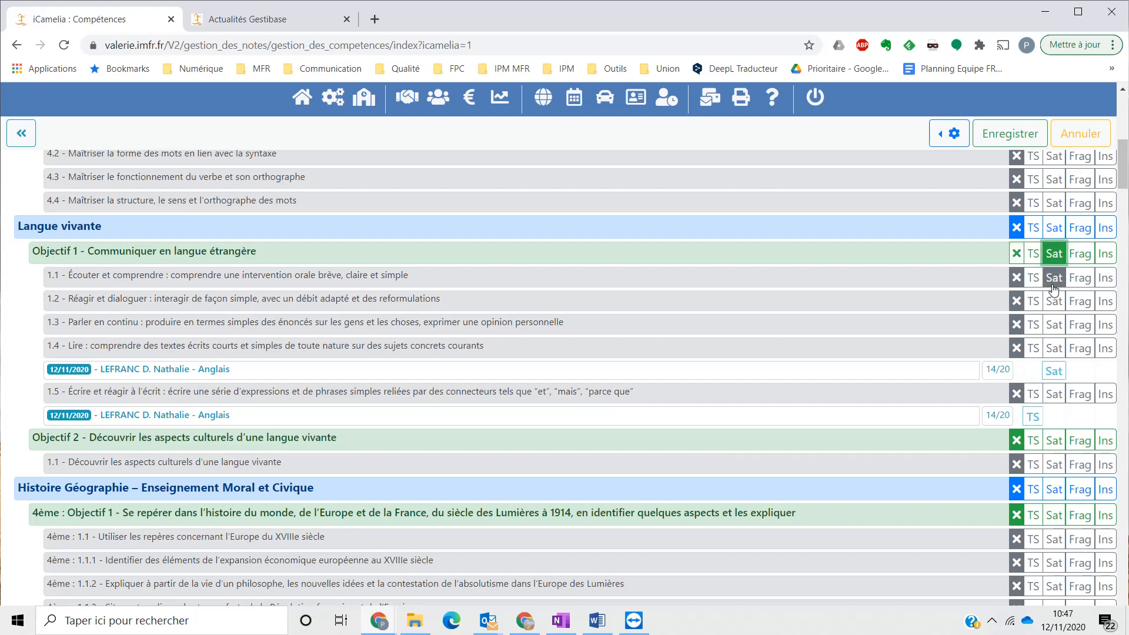
{"action": "left_click", "coordinate": [1018, 144]}
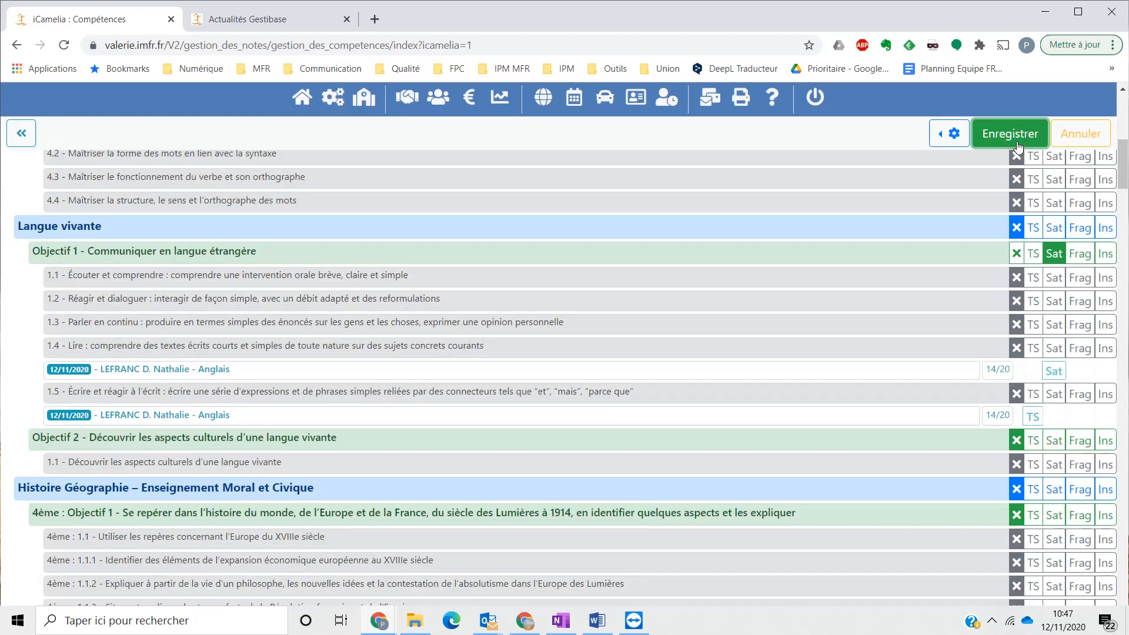
Step: Print the competence booklets for the whole formation
{"action": "left_click", "coordinate": [948, 135]}
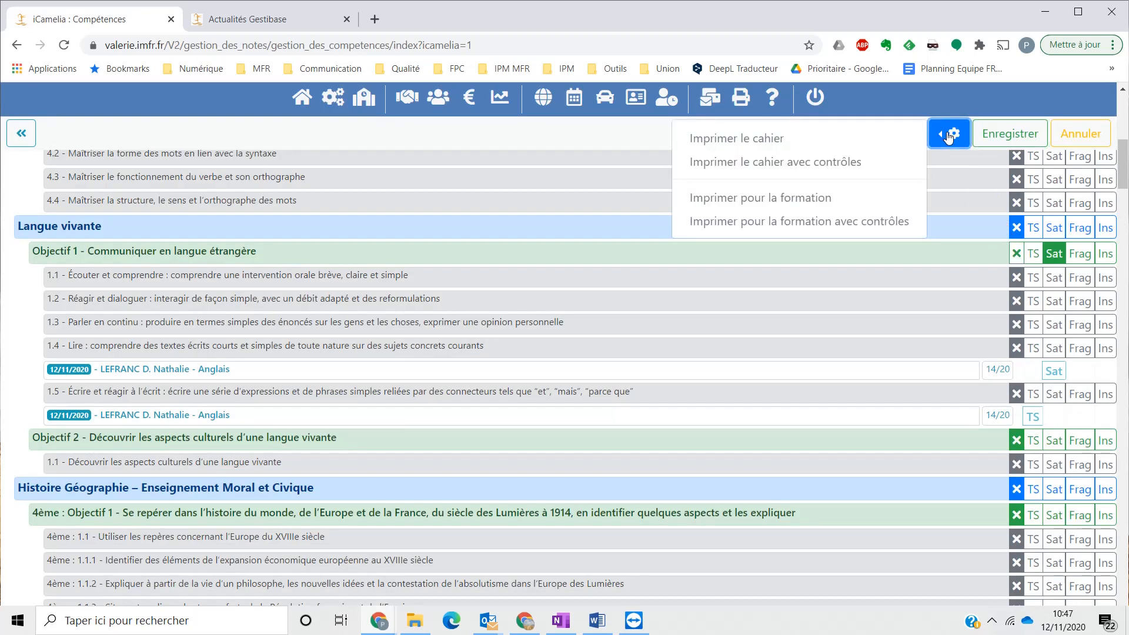
{"action": "left_click", "coordinate": [861, 209]}
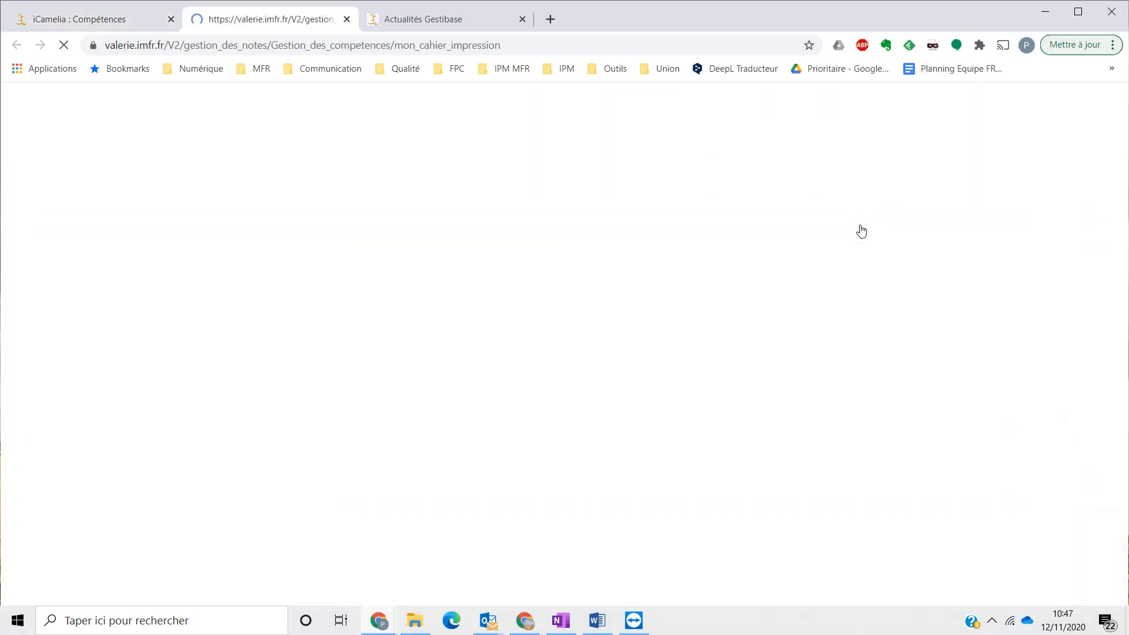